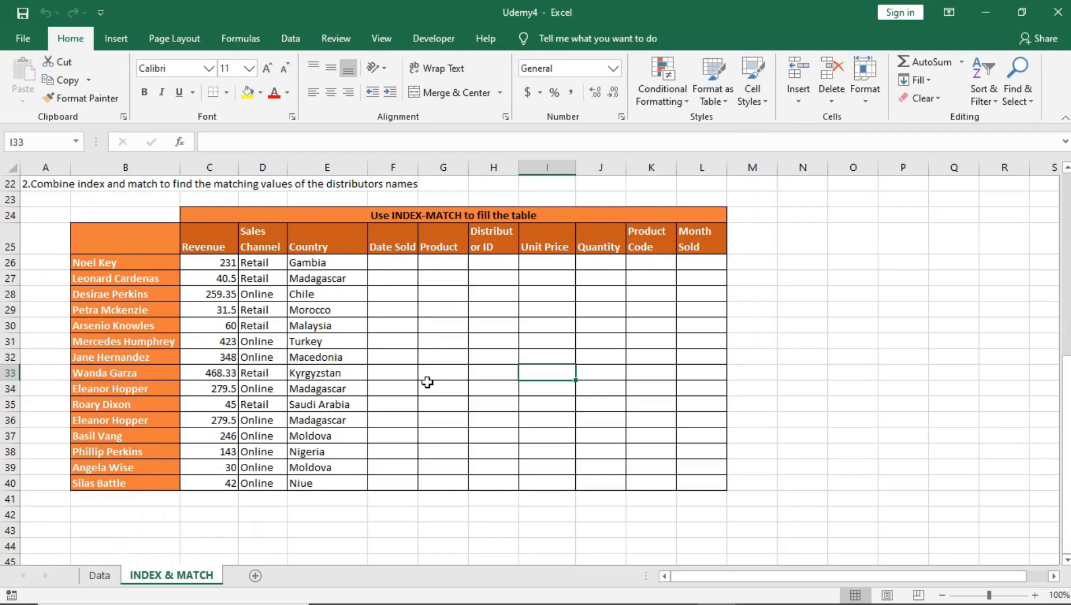
Step: Review the existing INDEX-MATCH formulas in the Revenue, Sales Channel and Country columns of the distributor table
{"action": "left_click", "coordinate": [309, 344]}
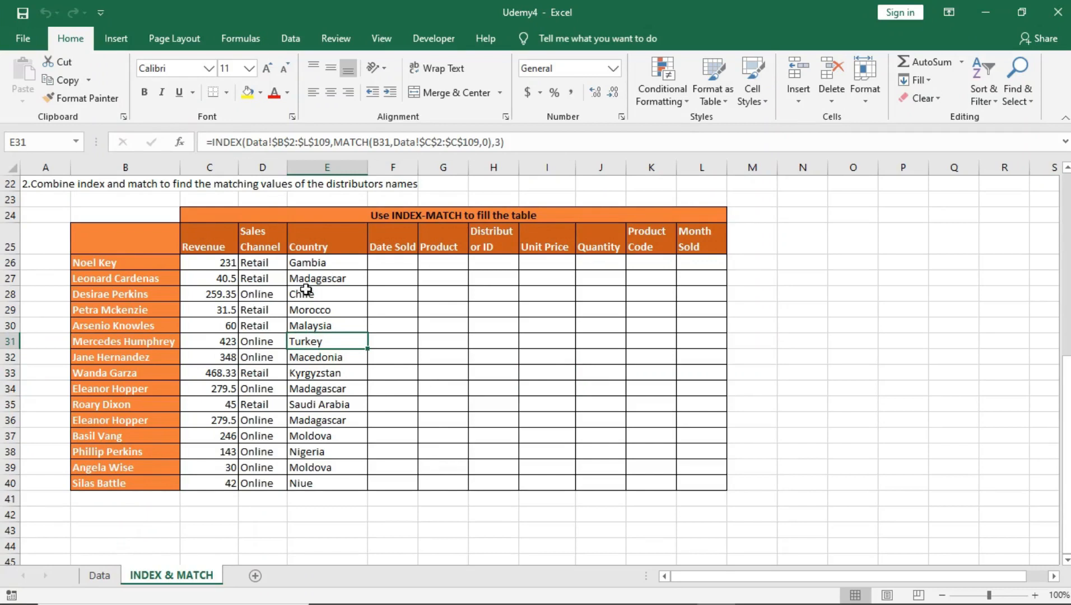
{"action": "left_click", "coordinate": [224, 262]}
{"action": "left_click_drag", "start_coordinate": [387, 261], "coordinate": [706, 479]}
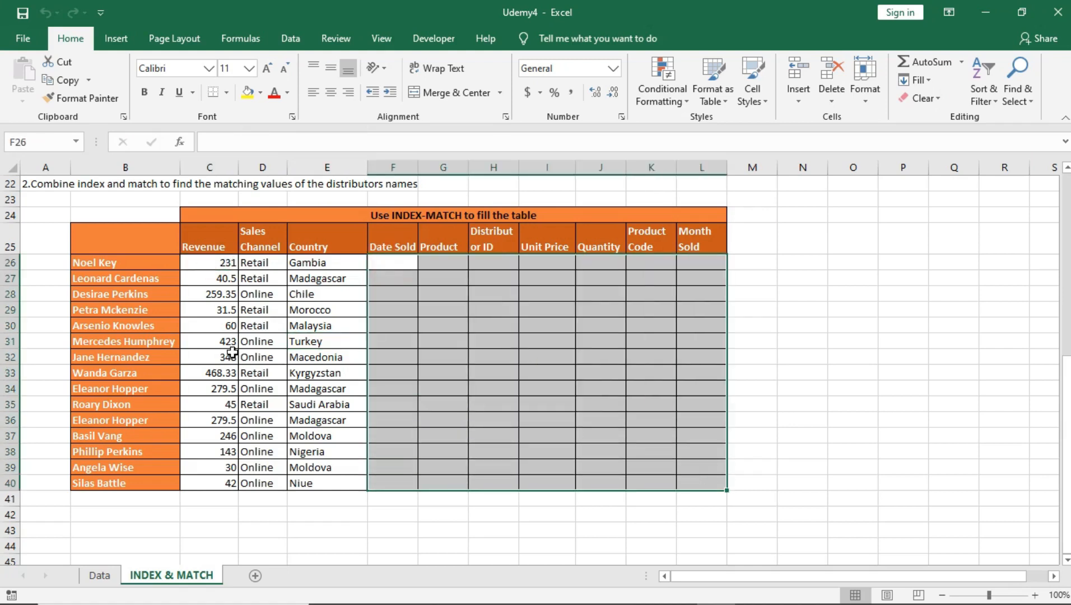
{"action": "left_click", "coordinate": [261, 262]}
{"action": "left_click", "coordinate": [206, 265]}
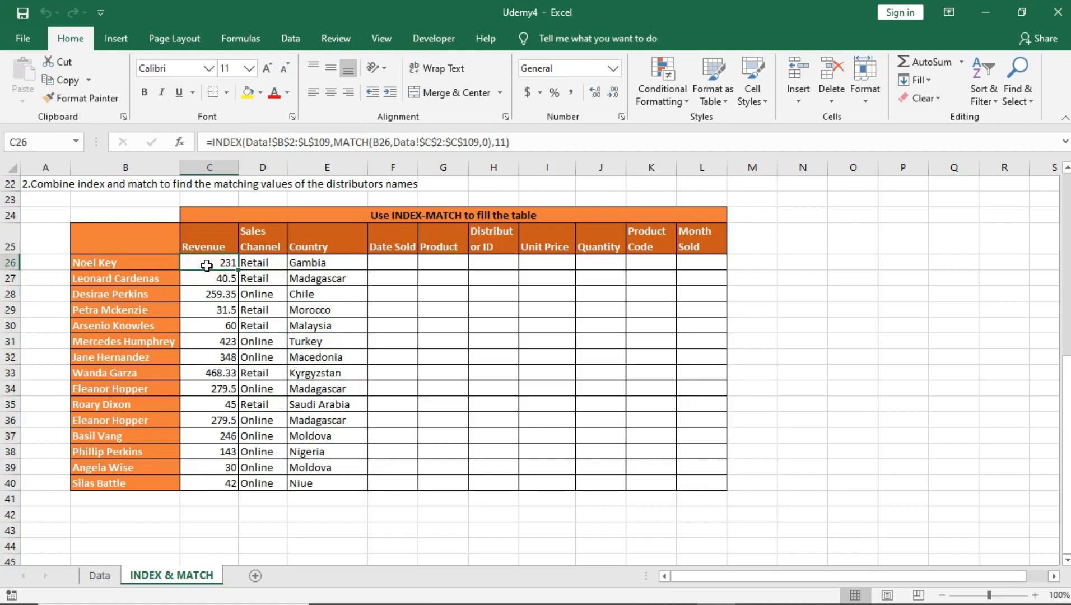
{"action": "left_click", "coordinate": [260, 262]}
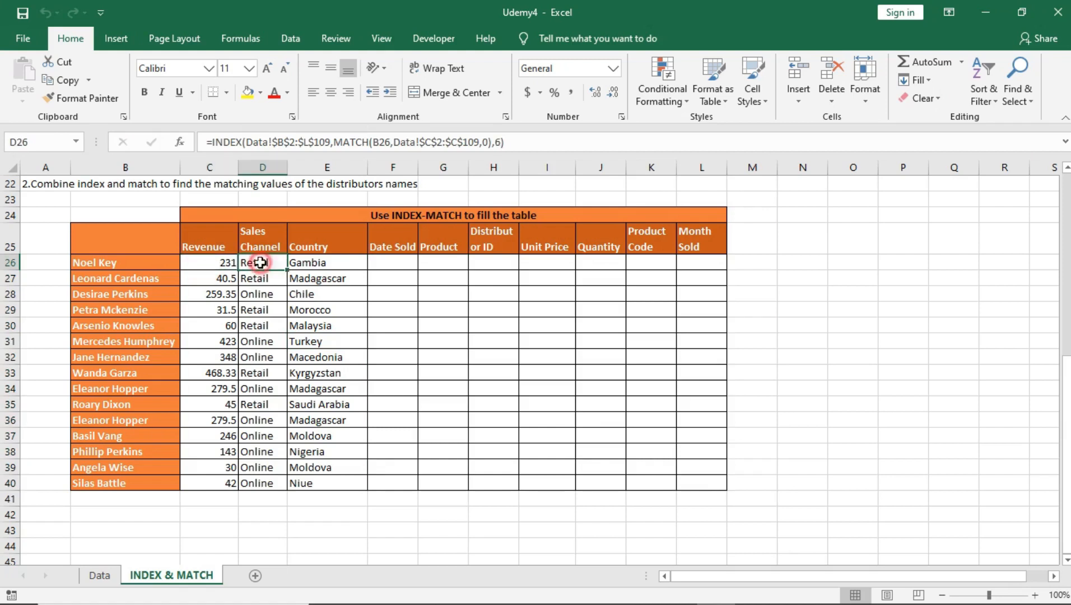
Step: Inspect the hard-coded column number argument in the first distributor's Sales Channel and Country formulas
{"action": "double_click", "coordinate": [497, 143]}
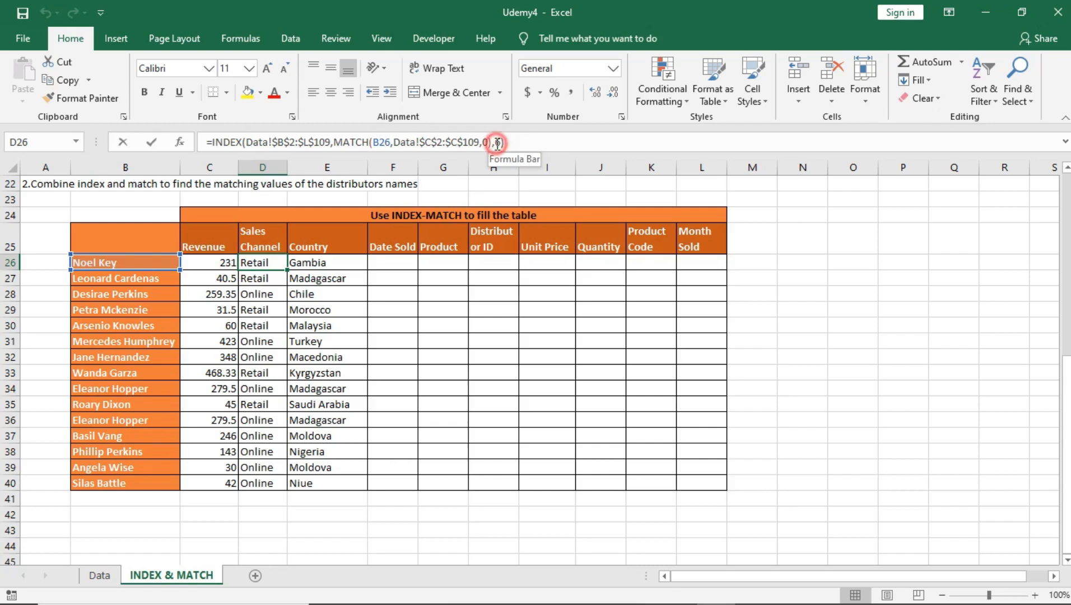
{"action": "type", "text": "6"}
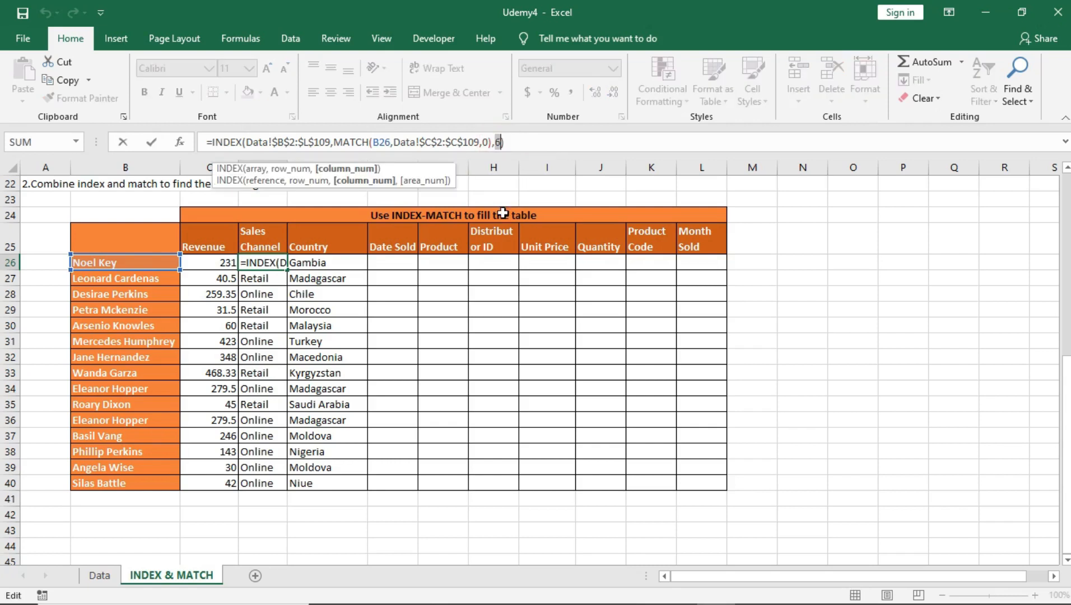
{"action": "key", "text": "Return"}
{"action": "left_click_drag", "start_coordinate": [274, 264], "coordinate": [275, 467]}
{"action": "left_click_drag", "start_coordinate": [335, 257], "coordinate": [330, 479]}
{"action": "key", "text": "ctrl+v"}
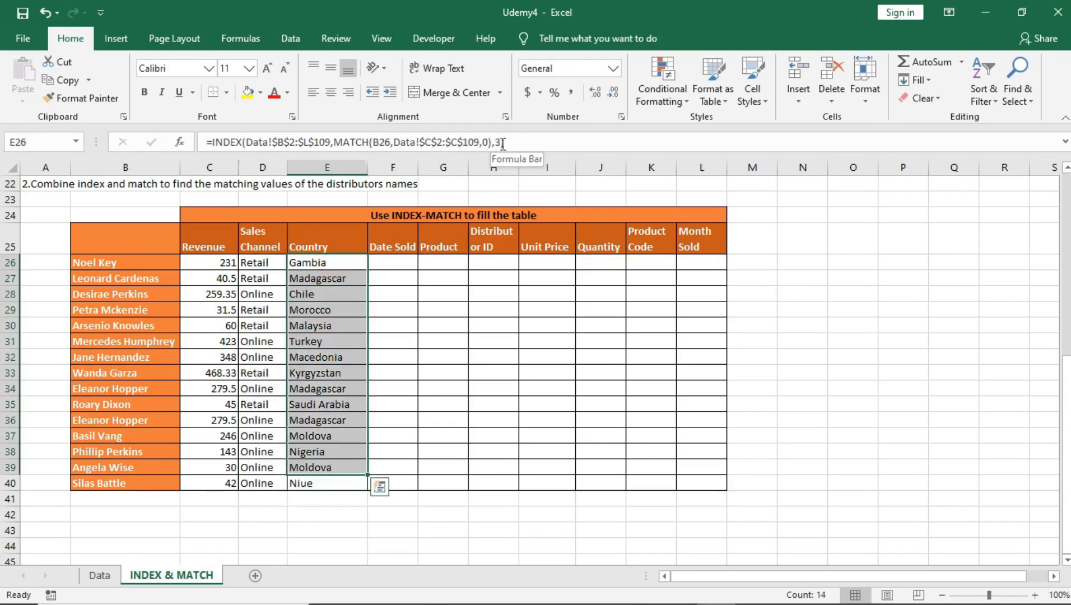
{"action": "left_click", "coordinate": [503, 143]}
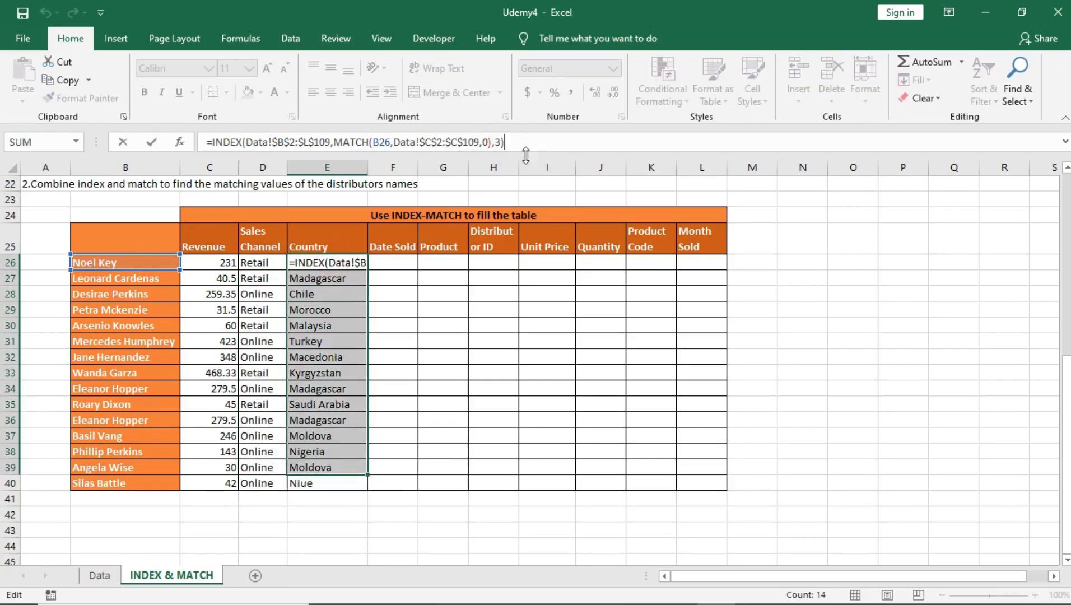
{"action": "key", "text": "Return"}
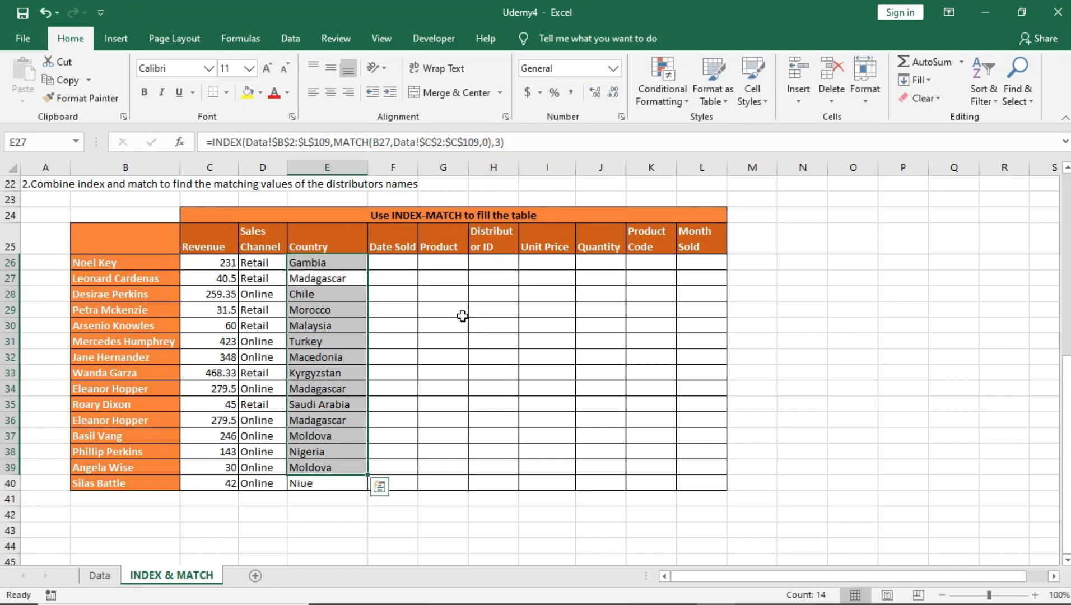
{"action": "left_click", "coordinate": [398, 356]}
{"action": "left_click_drag", "start_coordinate": [392, 261], "coordinate": [710, 467]}
{"action": "left_click", "coordinate": [339, 263]}
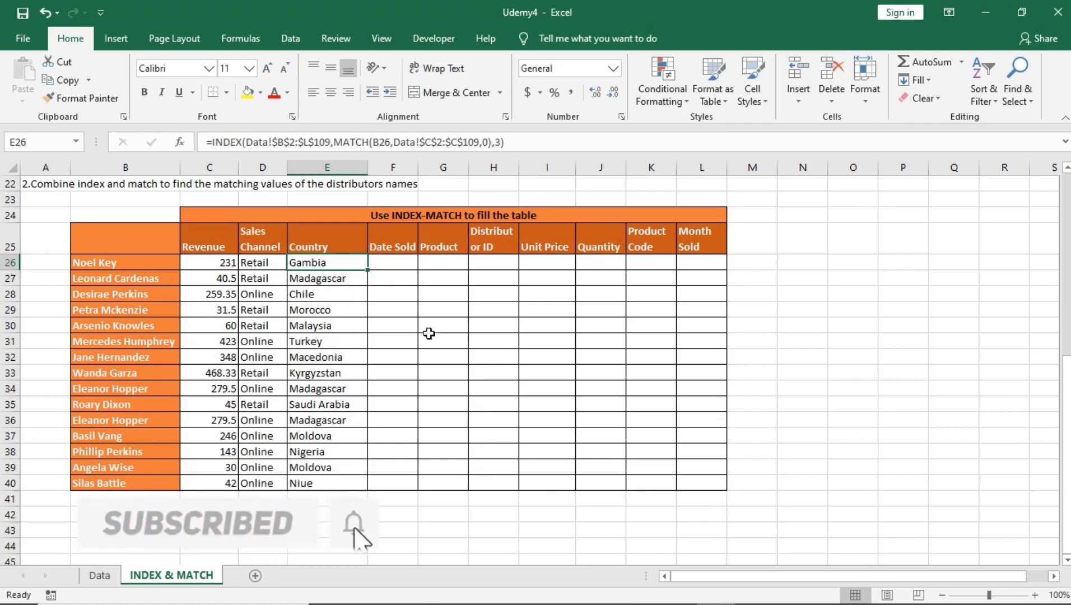
Step: Insert a blank row 26 between the column headers and the first distributor's row
{"action": "left_click", "coordinate": [10, 262]}
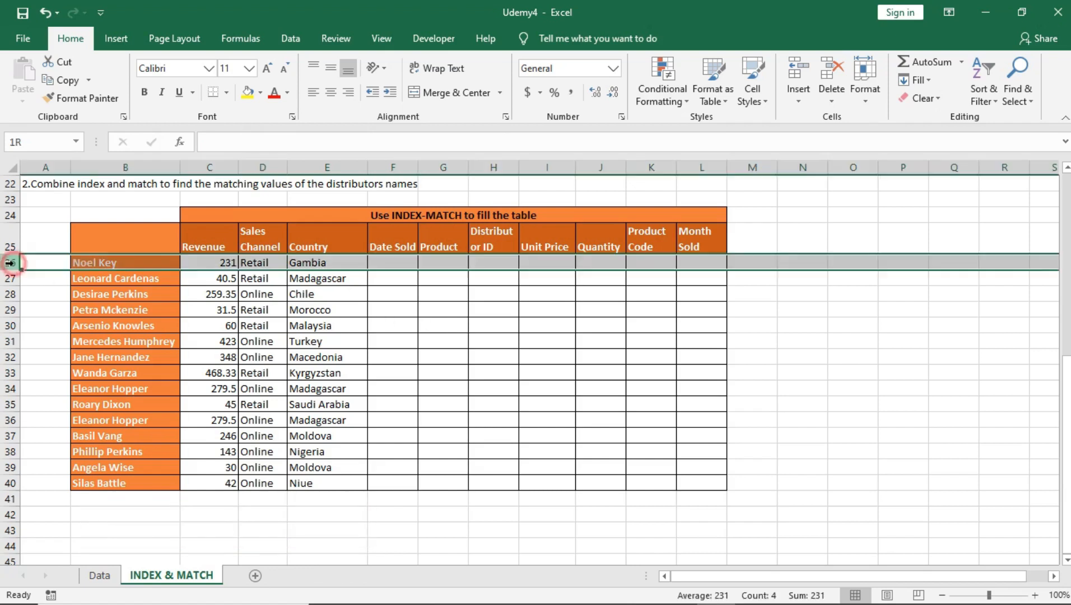
{"action": "right_click", "coordinate": [122, 262]}
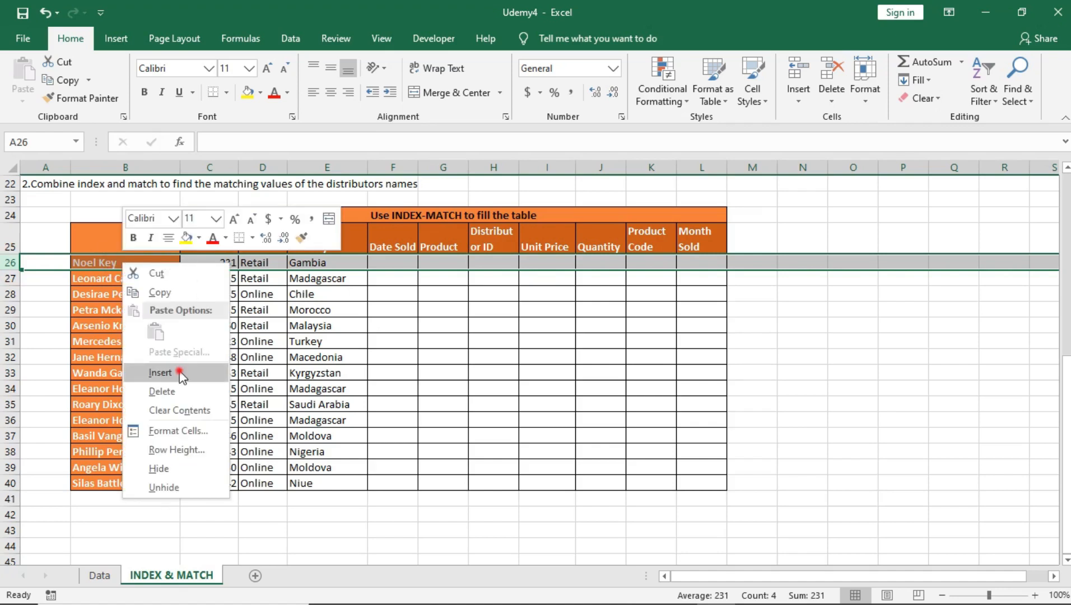
{"action": "left_click", "coordinate": [181, 373]}
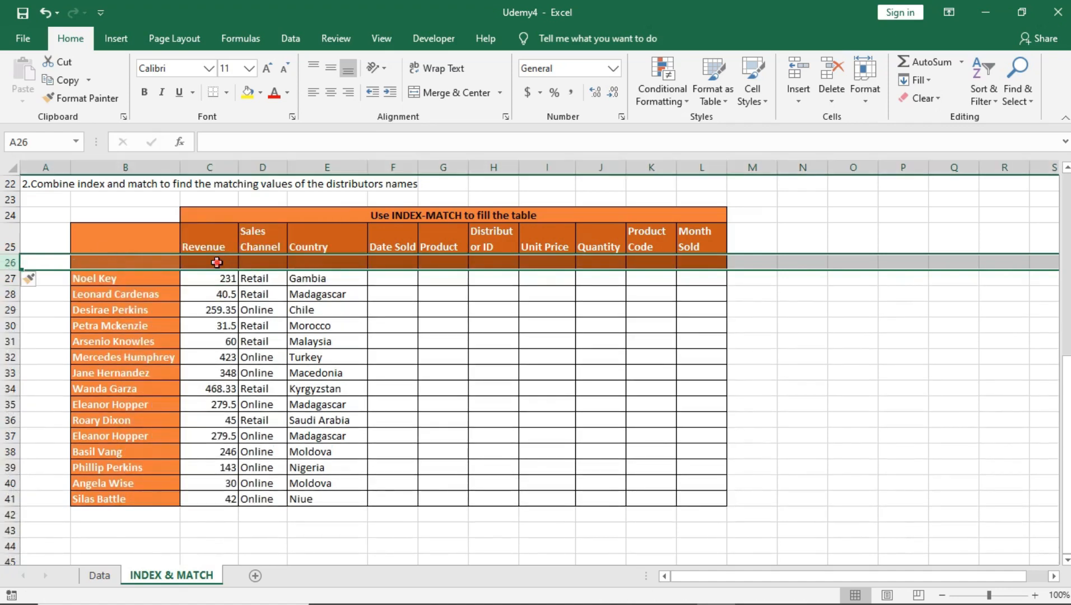
{"action": "left_click", "coordinate": [217, 262]}
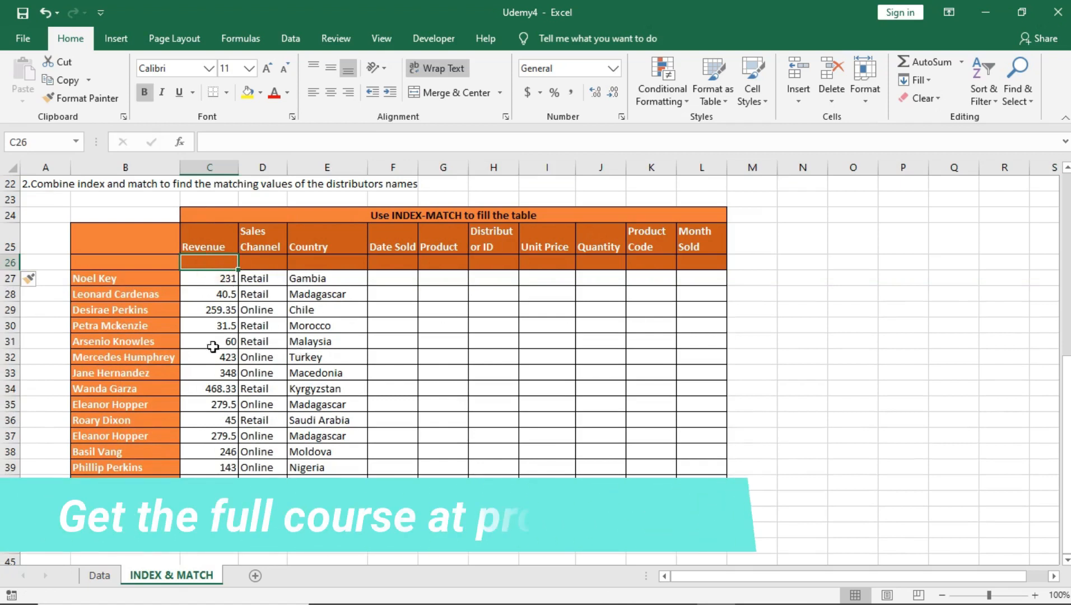
{"action": "left_click", "coordinate": [215, 260]}
{"action": "left_click_drag", "start_coordinate": [287, 260], "coordinate": [712, 260]}
{"action": "left_click_drag", "start_coordinate": [198, 245], "coordinate": [692, 244]}
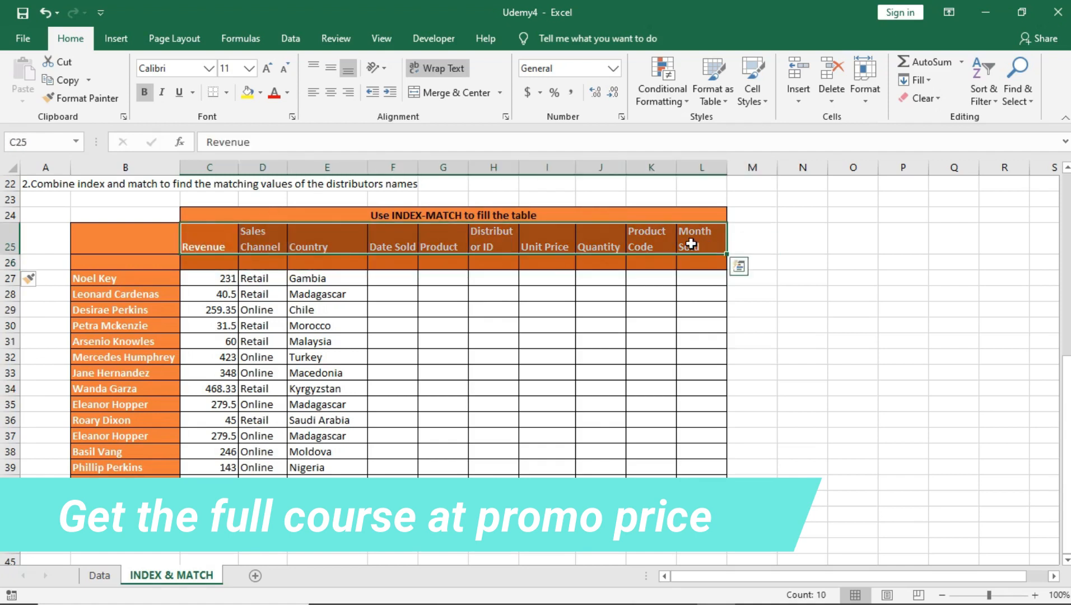
{"action": "left_click", "coordinate": [226, 263]}
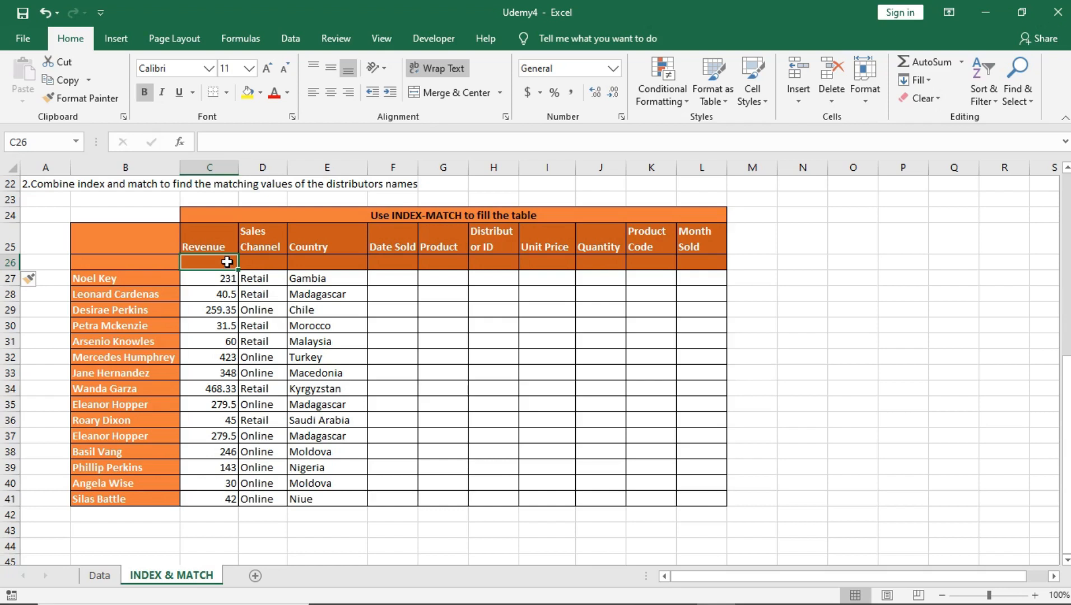
{"action": "left_click", "coordinate": [268, 261]}
{"action": "left_click", "coordinate": [322, 260]}
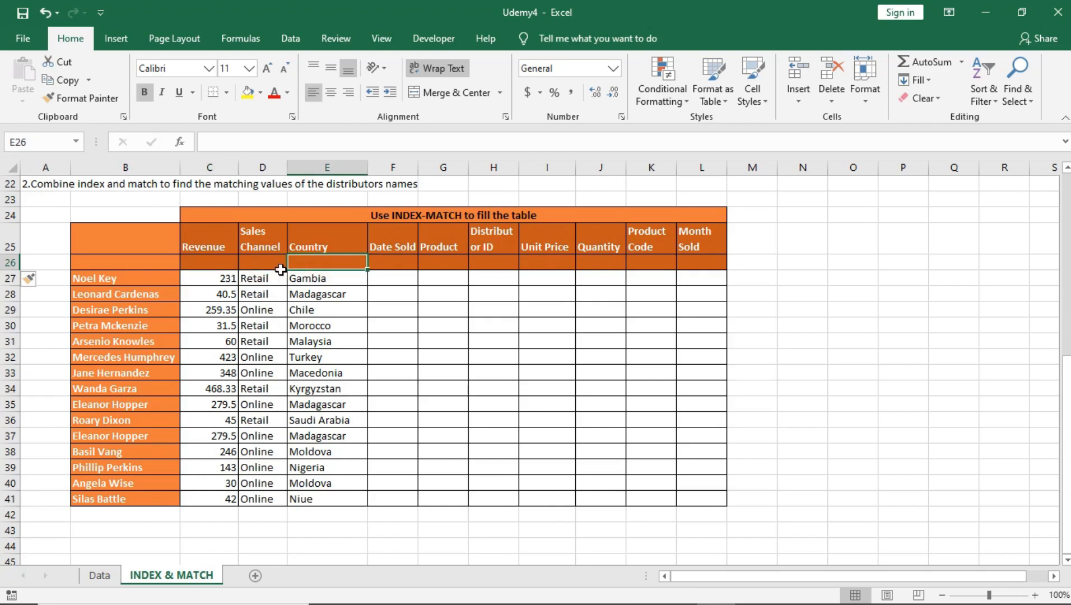
{"action": "left_click", "coordinate": [342, 278]}
{"action": "left_click", "coordinate": [335, 261]}
{"action": "left_click", "coordinate": [397, 276]}
{"action": "left_click", "coordinate": [395, 263]}
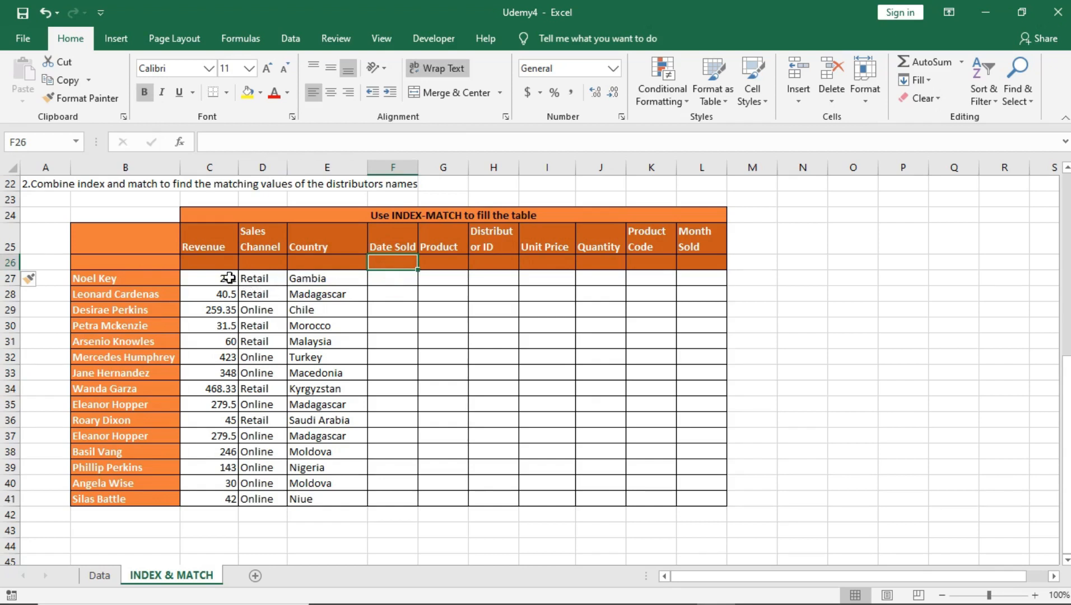
Step: Clear the formulas in D27:E41 and C28:C41, keeping only the first distributor's Revenue formula in C27
{"action": "left_click_drag", "start_coordinate": [258, 275], "coordinate": [306, 492]}
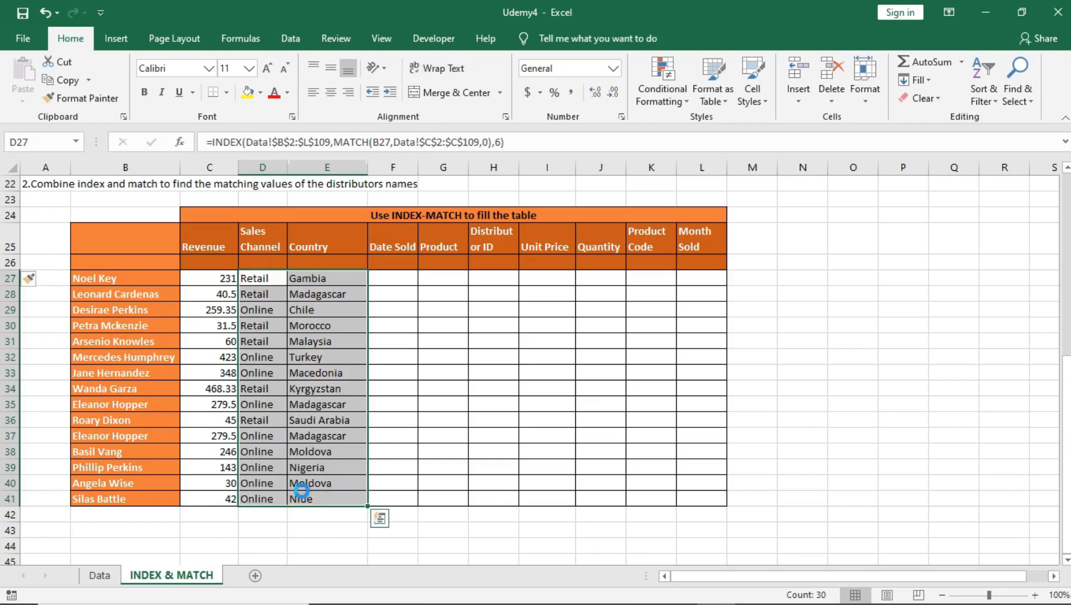
{"action": "key", "text": "Delete"}
{"action": "left_click_drag", "start_coordinate": [218, 294], "coordinate": [230, 500]}
{"action": "key", "text": "Delete"}
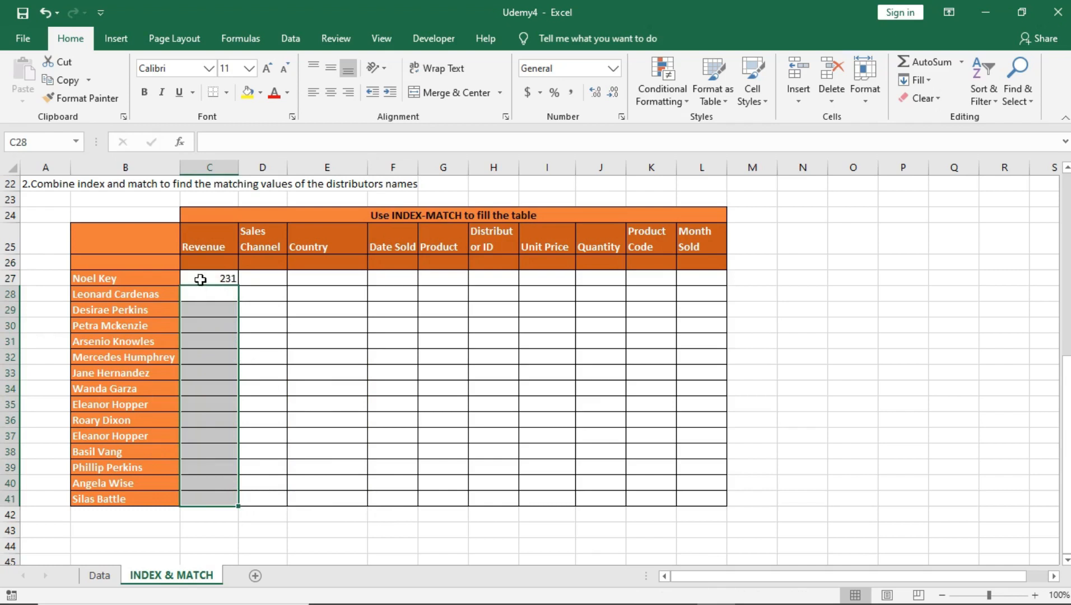
{"action": "left_click", "coordinate": [220, 277]}
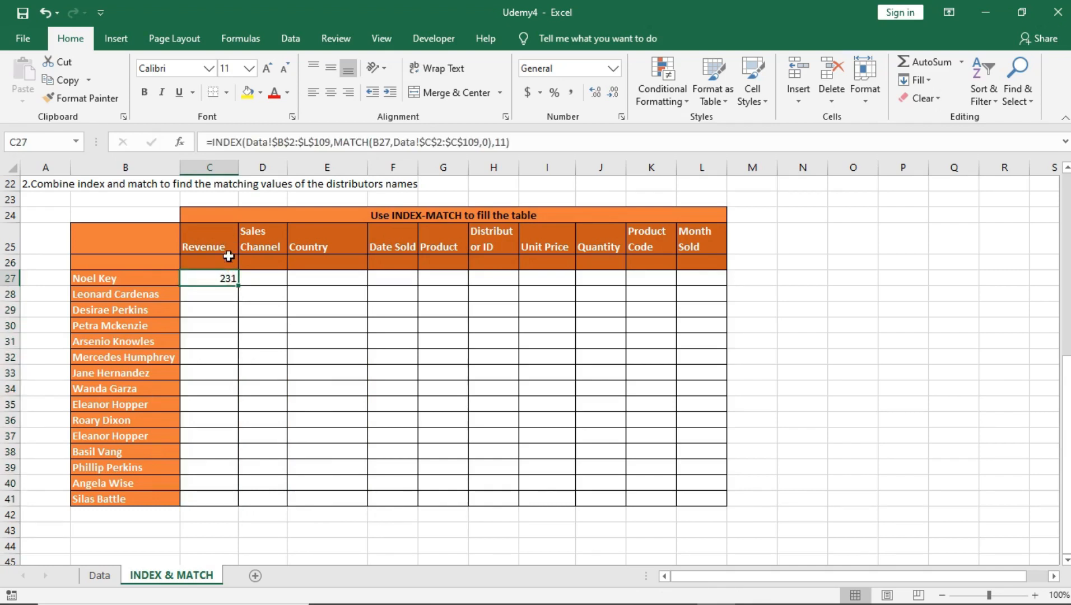
Step: Start a MATCH formula in C26 with C25 as the lookup value and the Data sheet's header range B2:L2 as the lookup array
{"action": "left_click", "coordinate": [224, 264]}
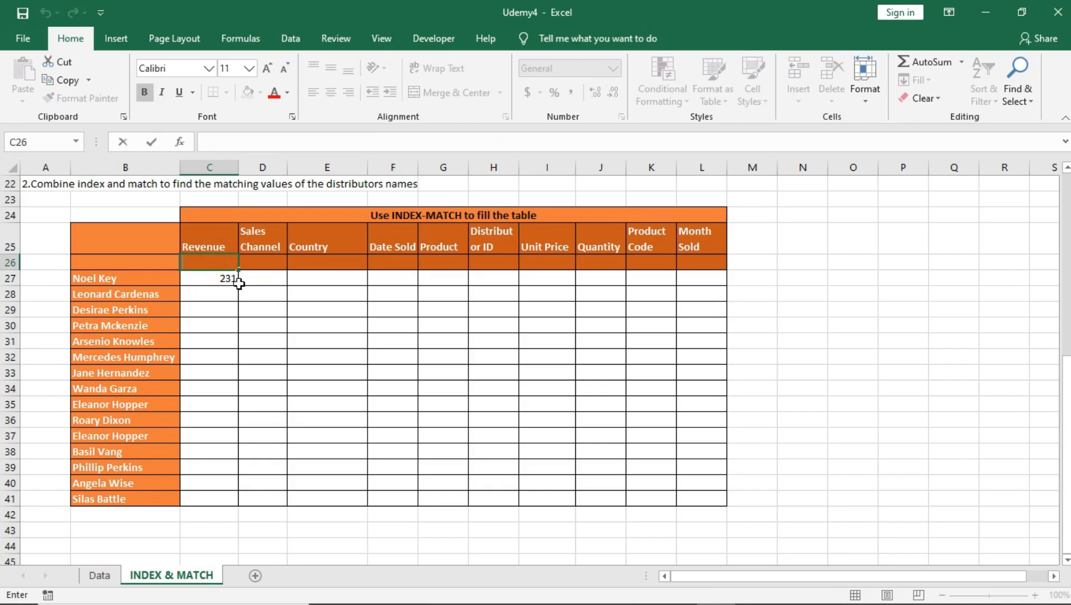
{"action": "type", "text": "="}
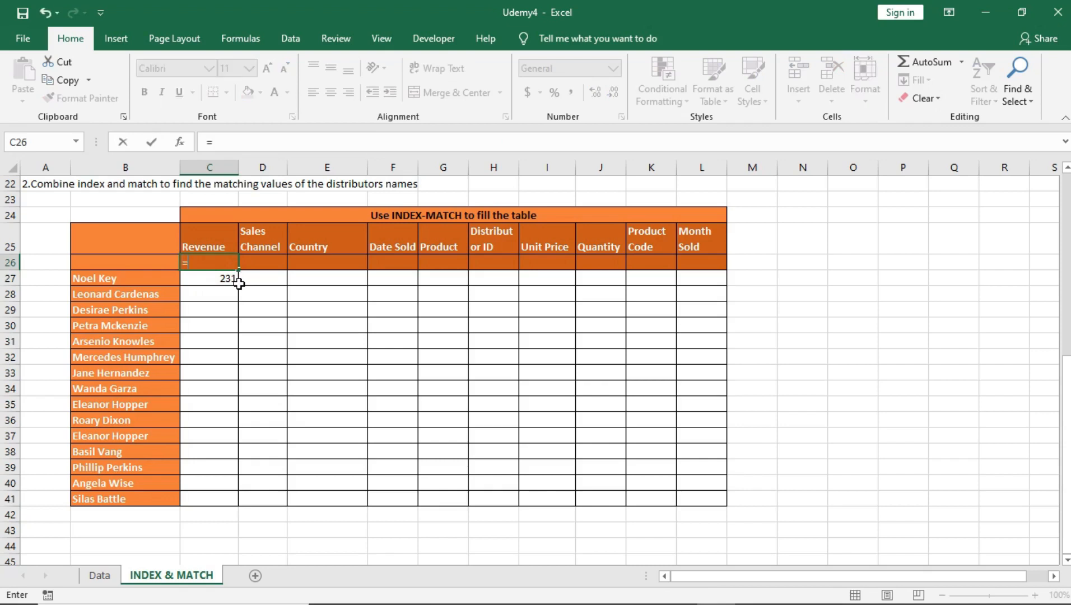
{"action": "type", "text": "match("}
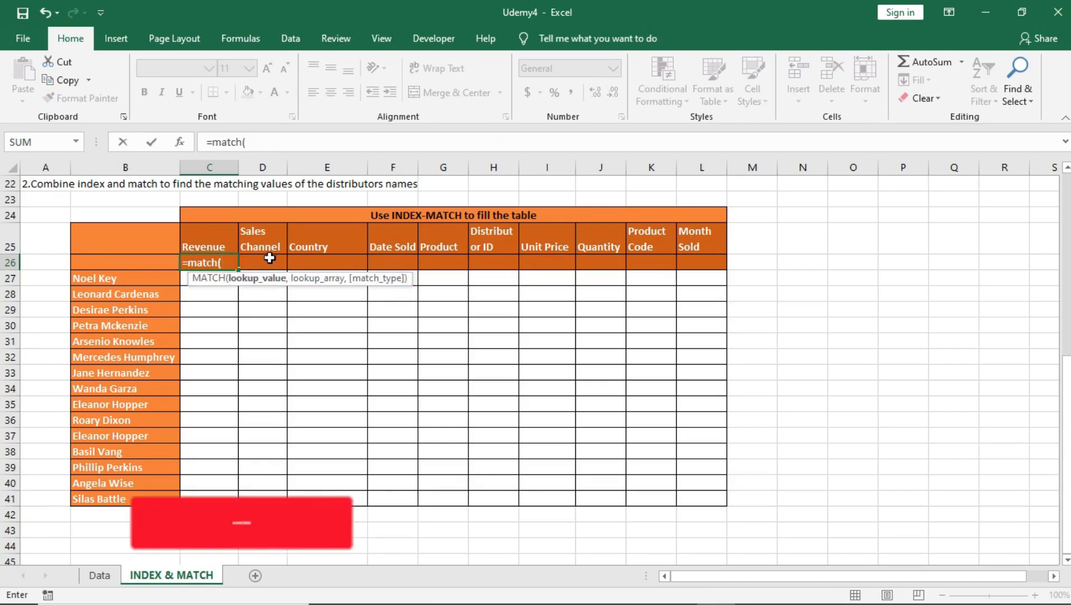
{"action": "left_click", "coordinate": [218, 238]}
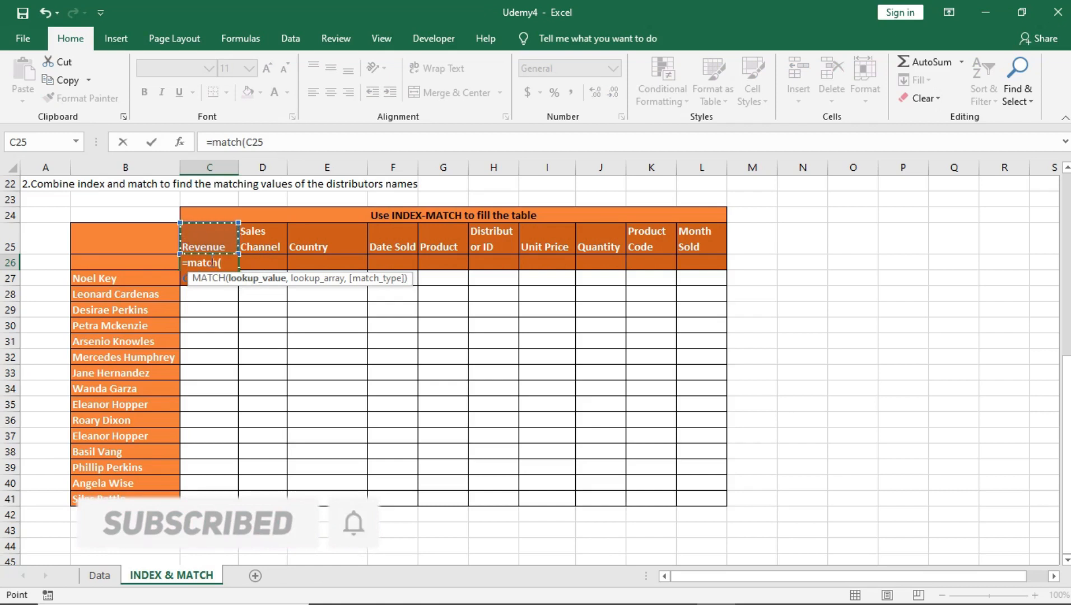
{"action": "type", "text": ","}
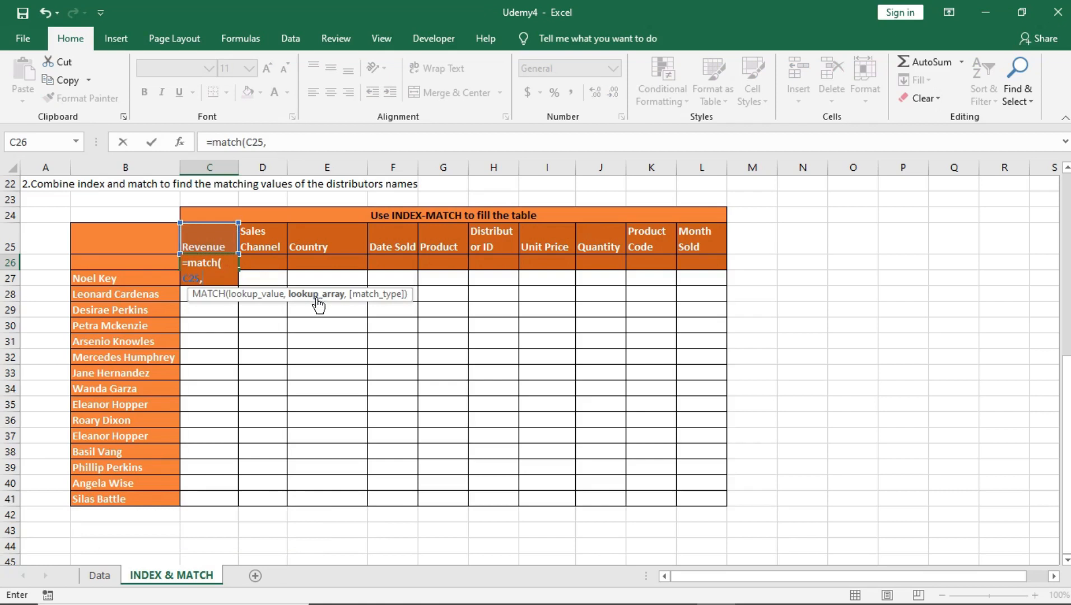
{"action": "left_click", "coordinate": [100, 575]}
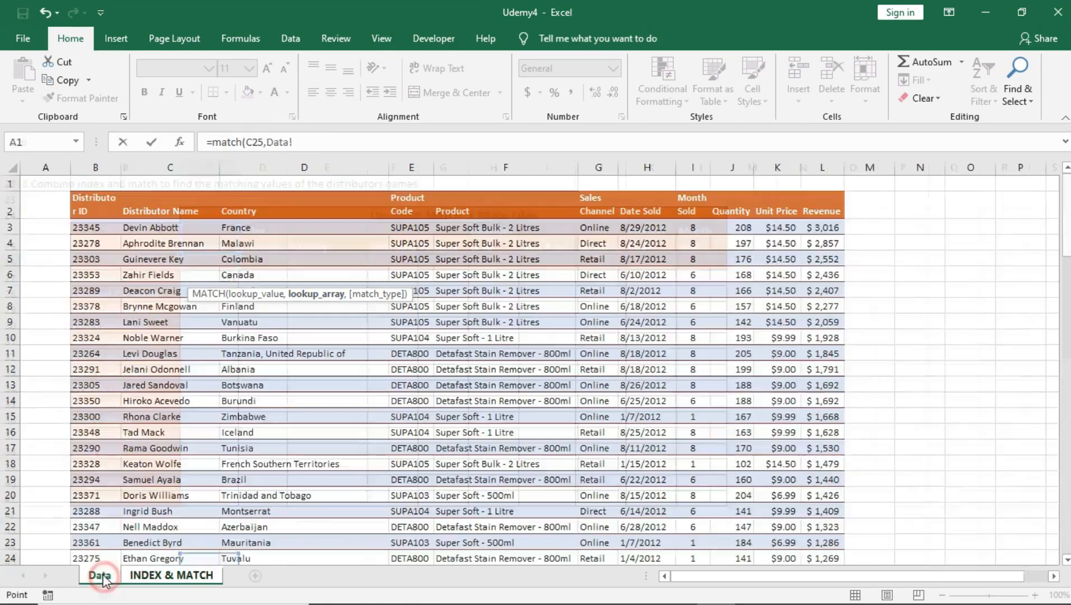
{"action": "left_click", "coordinate": [80, 203]}
{"action": "left_click_drag", "start_coordinate": [154, 212], "coordinate": [808, 210]}
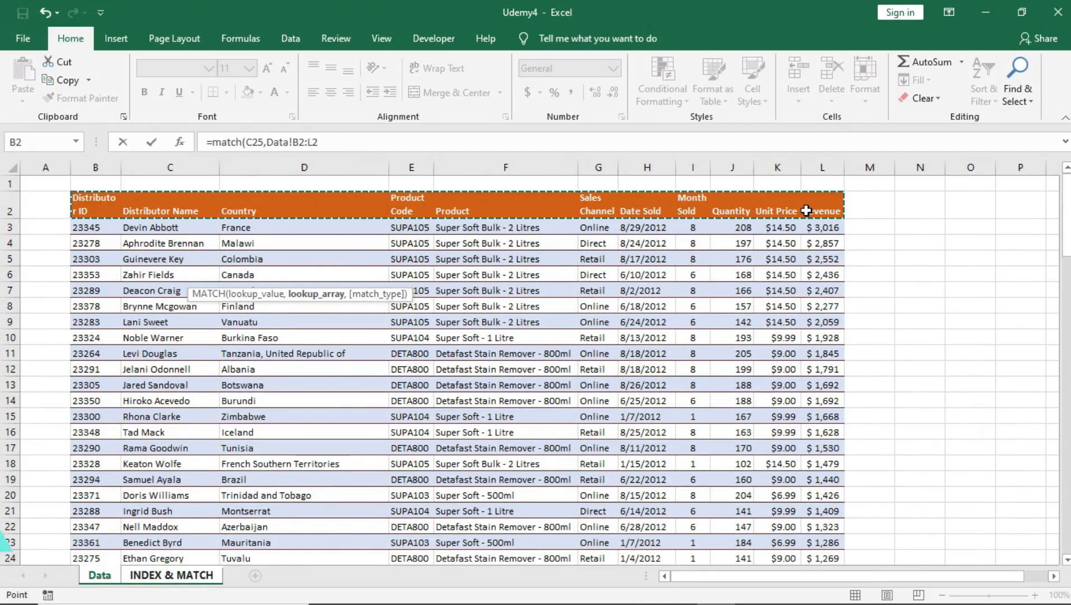
Step: Make the lookup array absolute as $B$2:$L$2 and complete the MATCH formula in C26 with exact match type 0
{"action": "left_click_drag", "start_coordinate": [320, 143], "coordinate": [296, 146]}
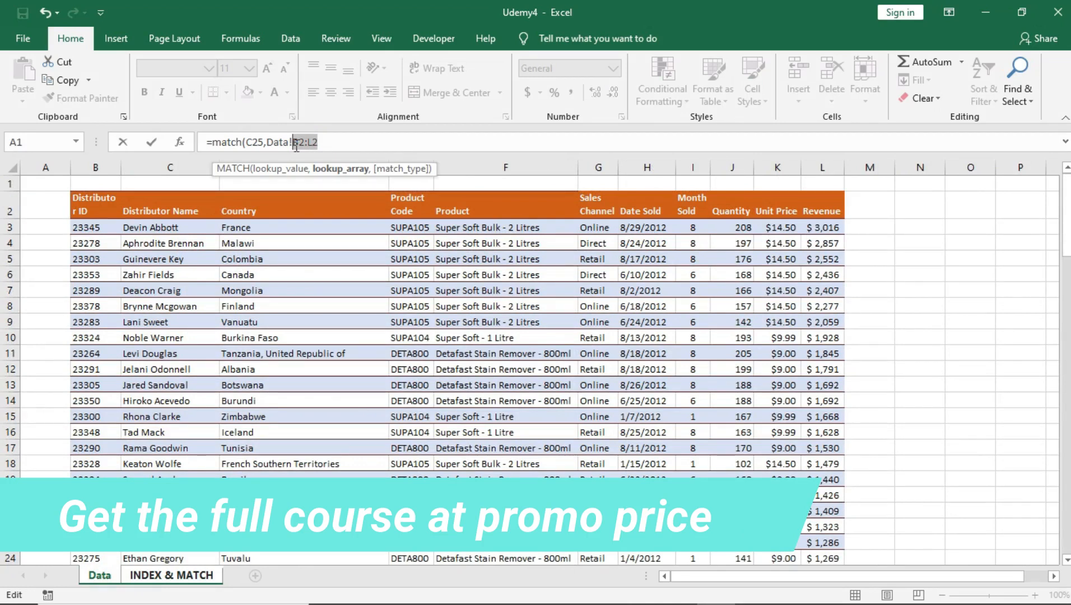
{"action": "key", "text": "F4"}
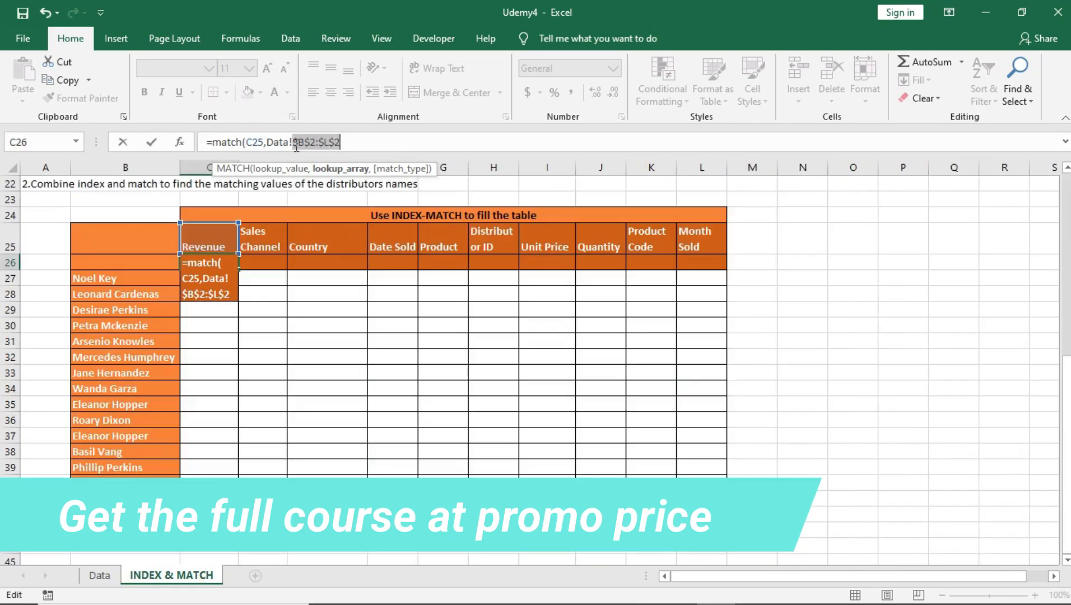
{"action": "left_click", "coordinate": [352, 144]}
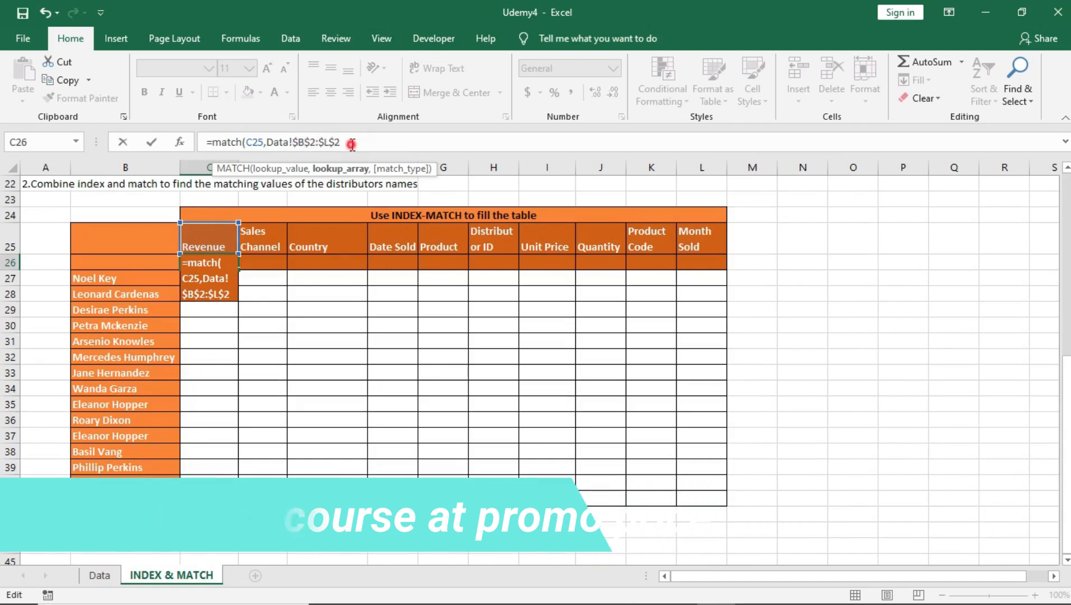
{"action": "type", "text": ","}
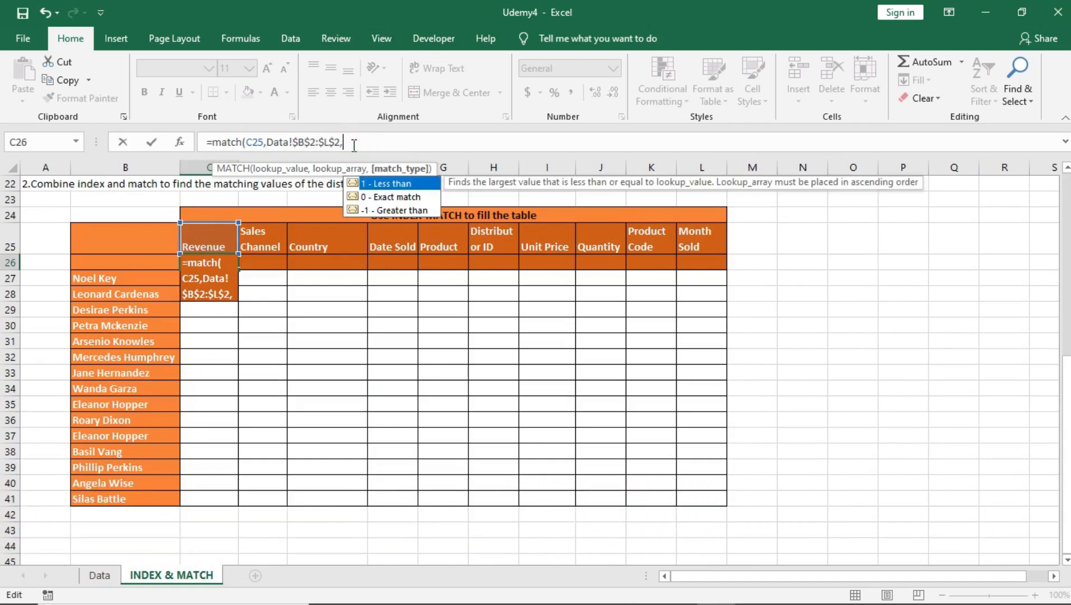
{"action": "double_click", "coordinate": [391, 200]}
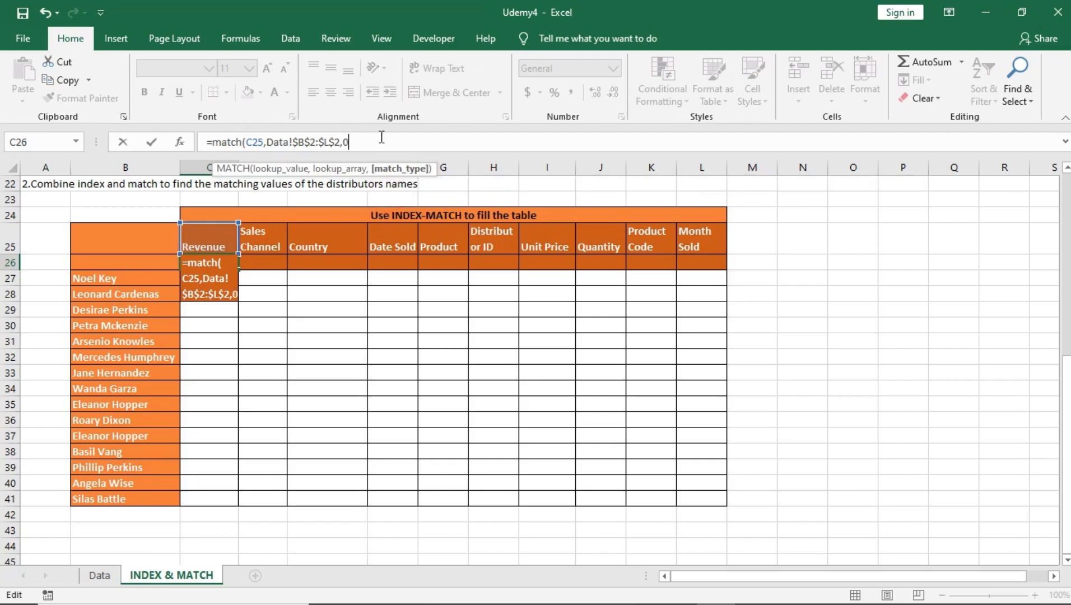
{"action": "type", "text": ")"}
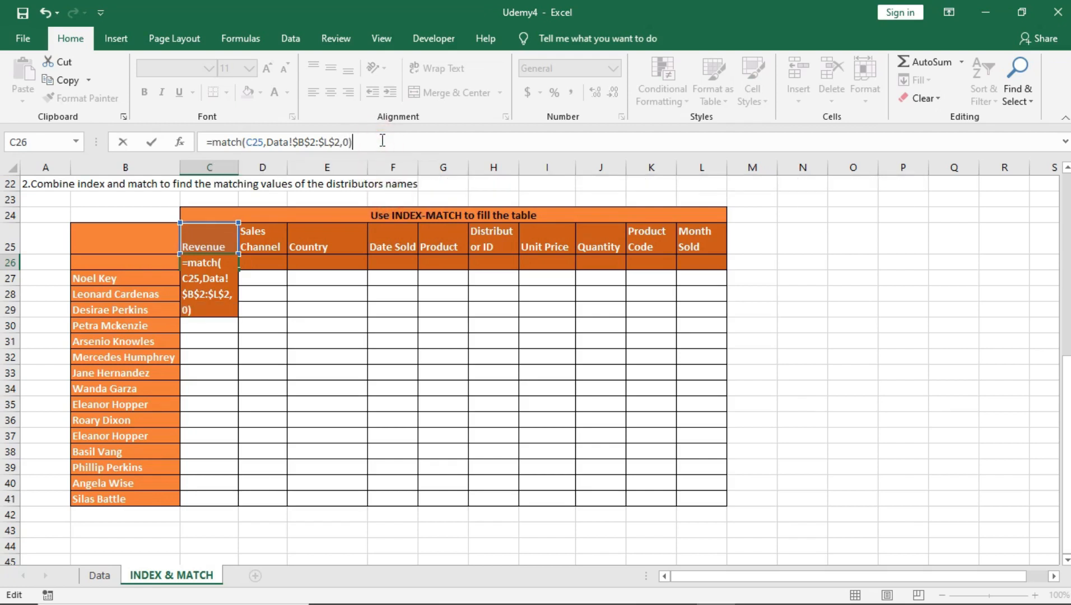
{"action": "key", "text": "Return"}
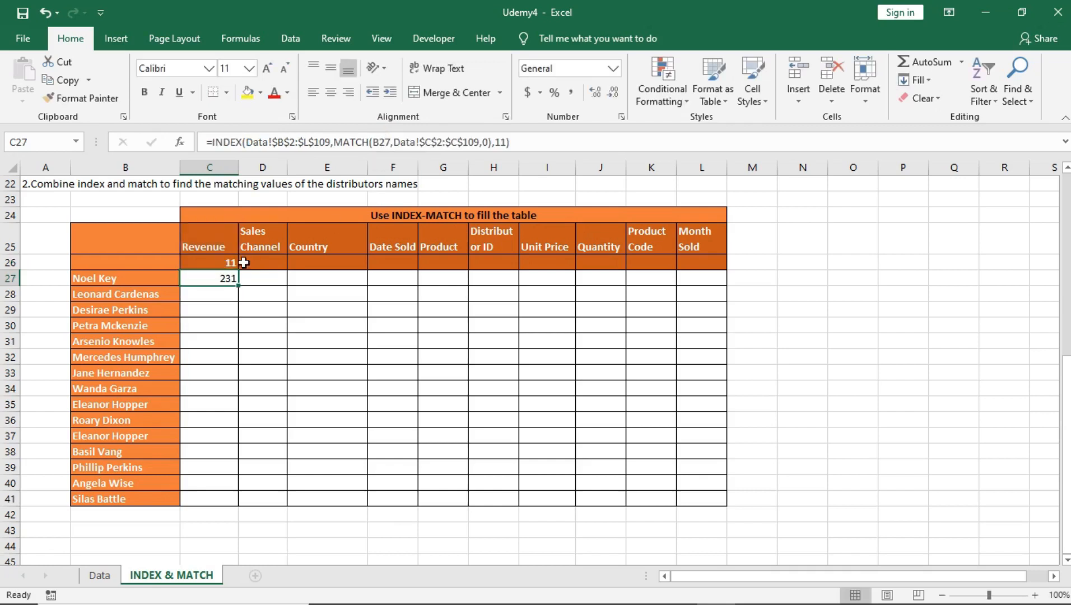
Step: Copy the MATCH formula in C26 across the helper row through L26
{"action": "left_click", "coordinate": [231, 262]}
{"action": "left_click", "coordinate": [97, 576]}
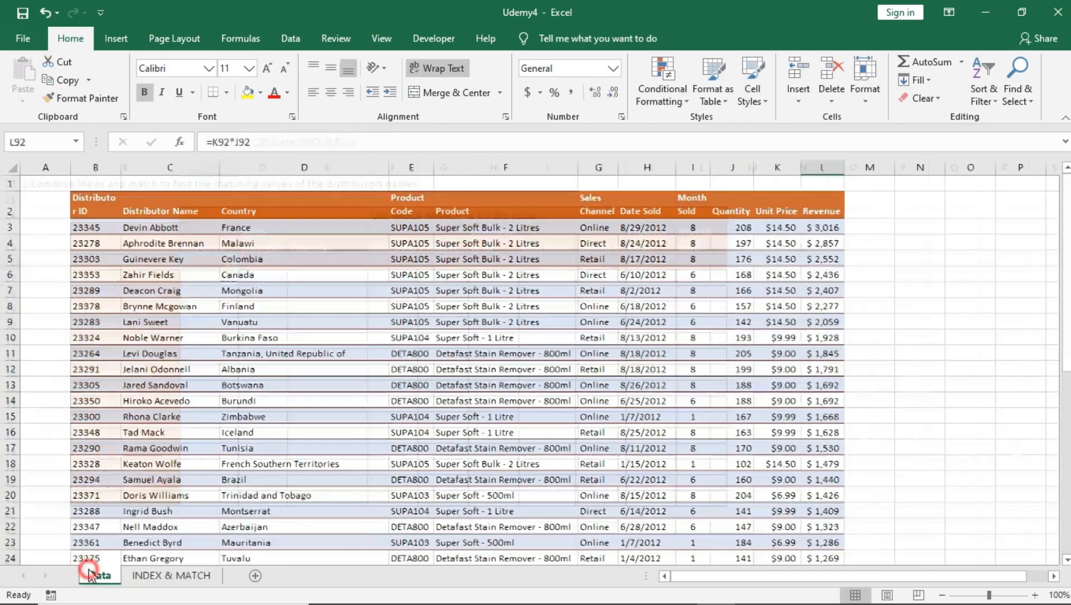
{"action": "left_click", "coordinate": [815, 204]}
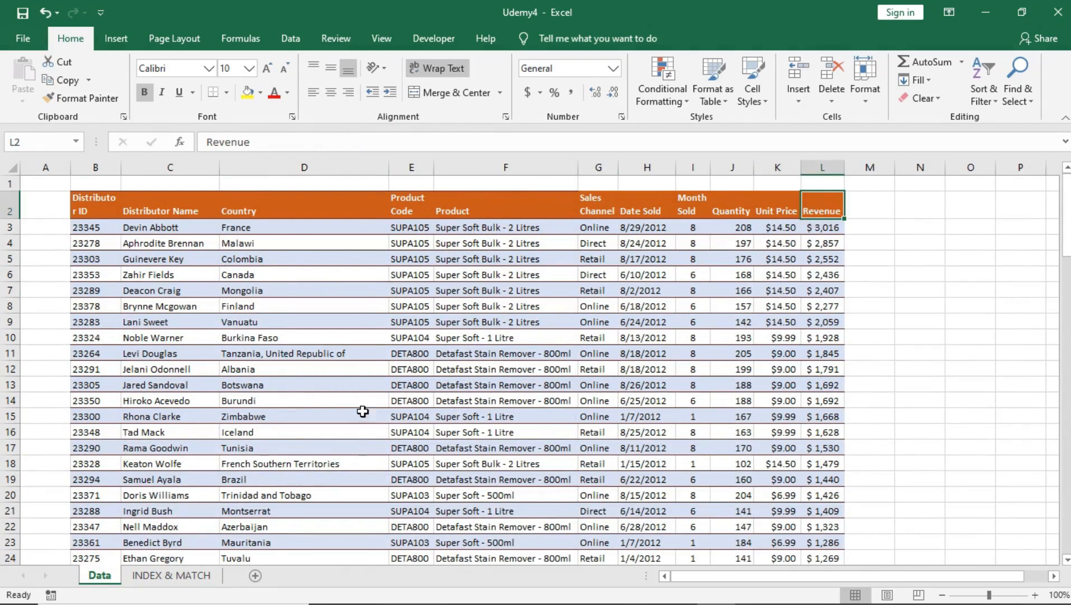
{"action": "left_click", "coordinate": [168, 575]}
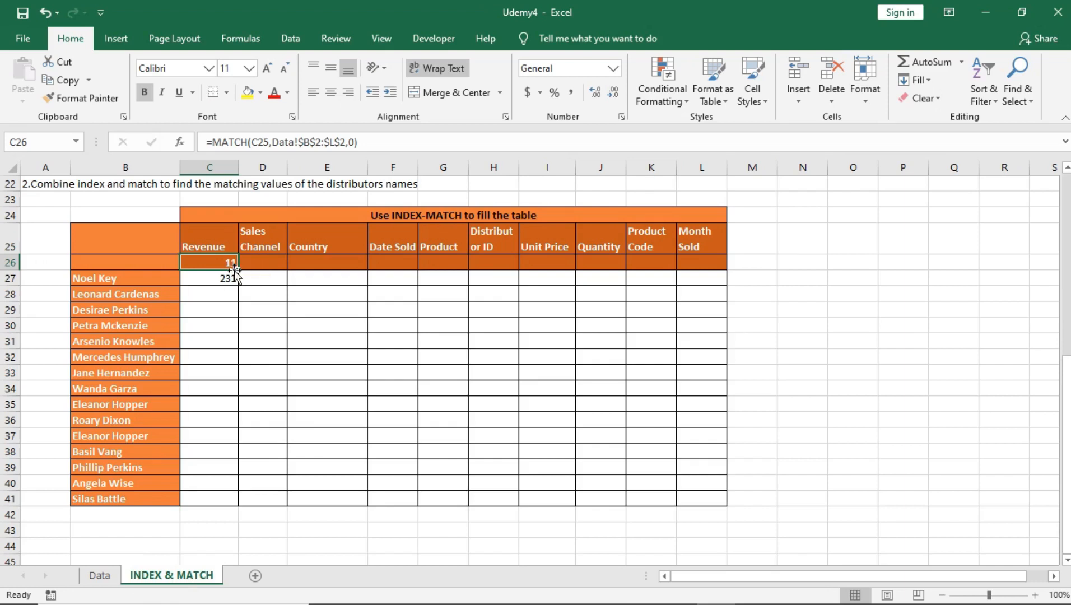
{"action": "left_click_drag", "start_coordinate": [239, 270], "coordinate": [703, 268]}
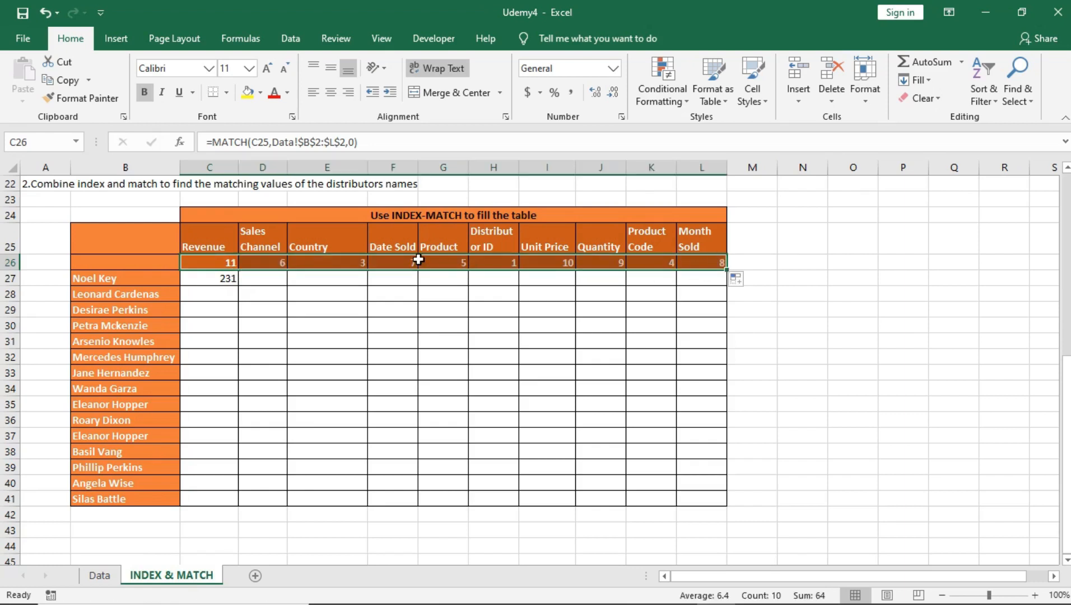
Step: Check the helper row's column numbers against the header order on the Data sheet, counting from Distributor ID to Date Sold
{"action": "left_click", "coordinate": [224, 262]}
{"action": "left_click", "coordinate": [280, 263]}
{"action": "left_click", "coordinate": [430, 258]}
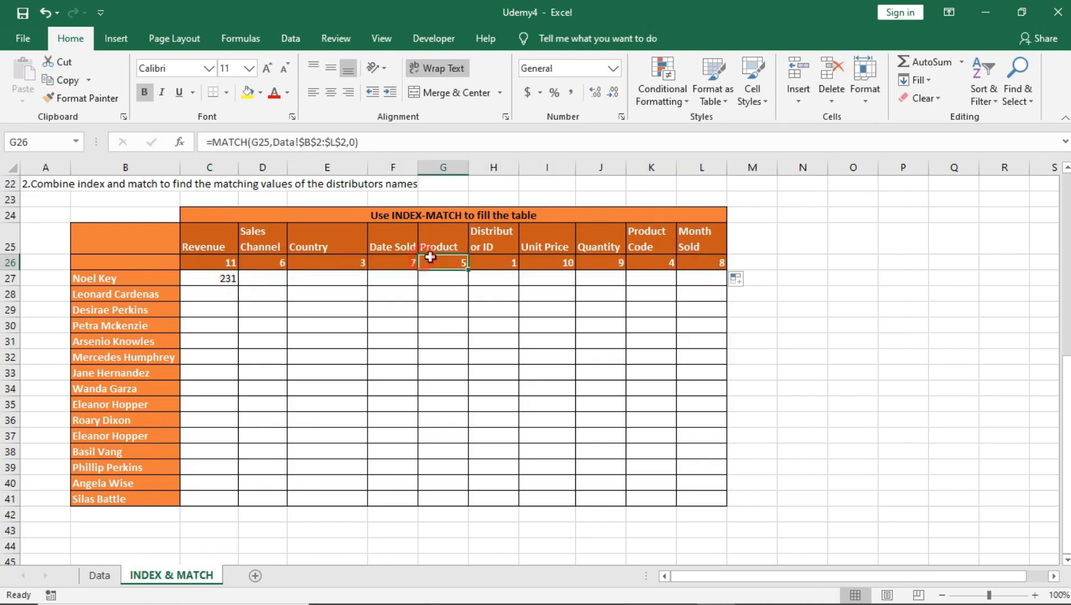
{"action": "left_click", "coordinate": [396, 245]}
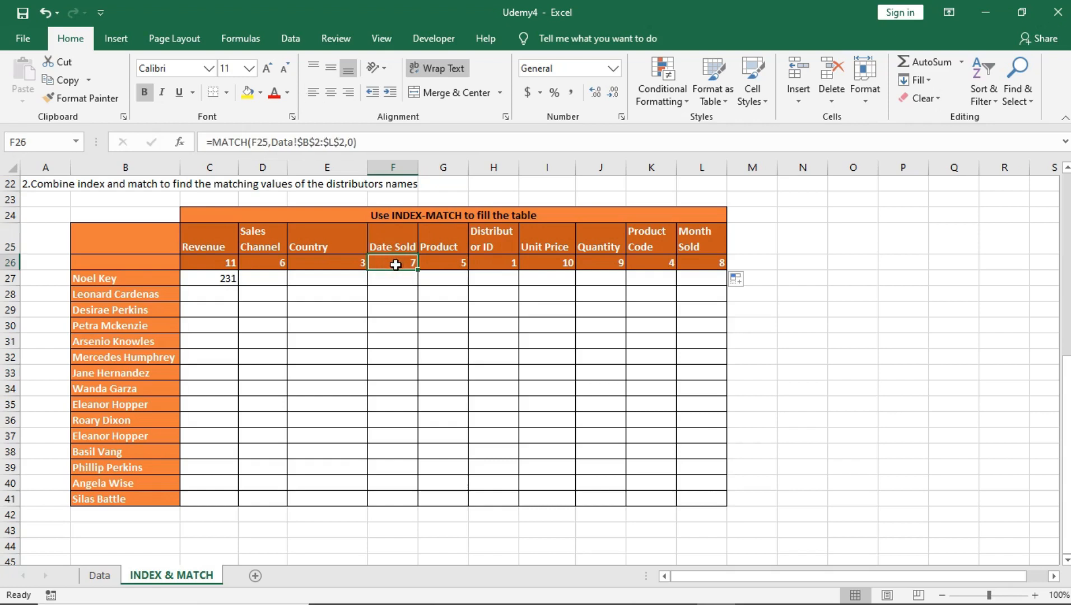
{"action": "left_click", "coordinate": [90, 577]}
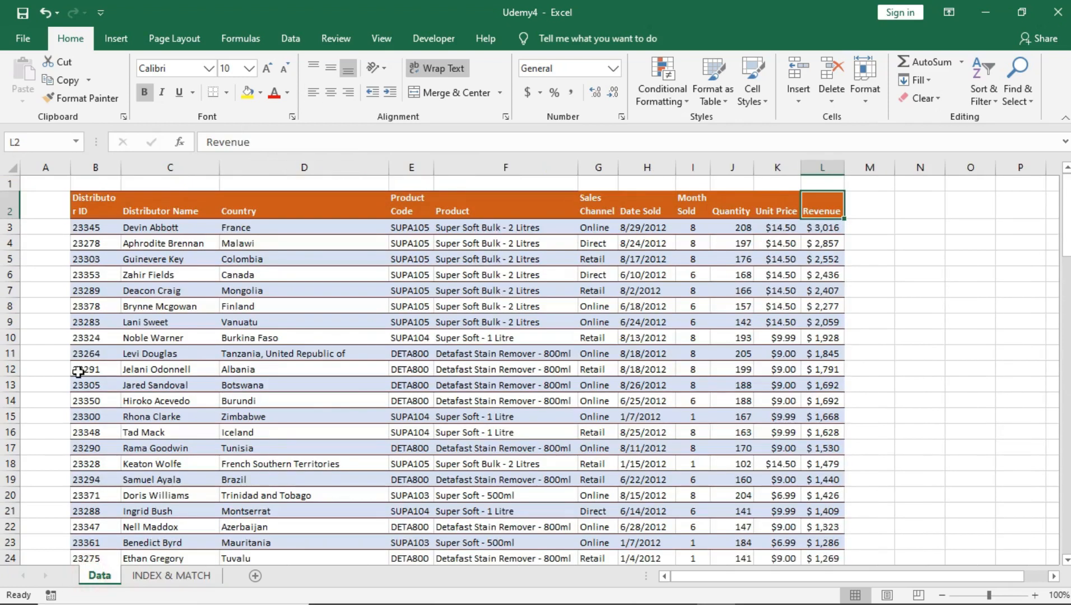
{"action": "left_click", "coordinate": [84, 204]}
{"action": "left_click", "coordinate": [168, 204]}
{"action": "left_click", "coordinate": [269, 205]}
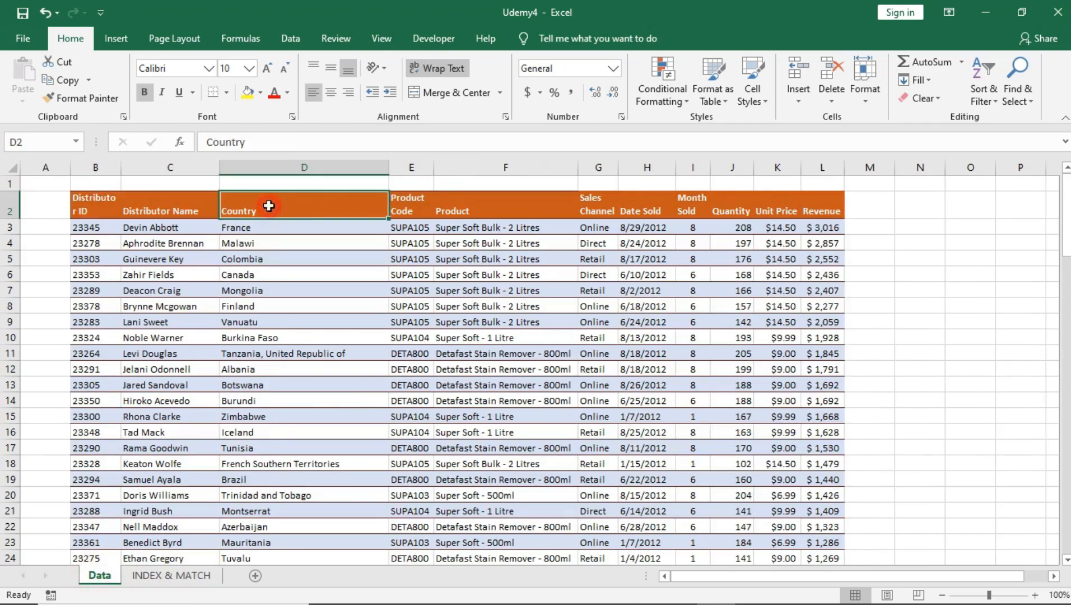
{"action": "left_click", "coordinate": [402, 206]}
{"action": "left_click", "coordinate": [467, 206]}
{"action": "left_click", "coordinate": [608, 203]}
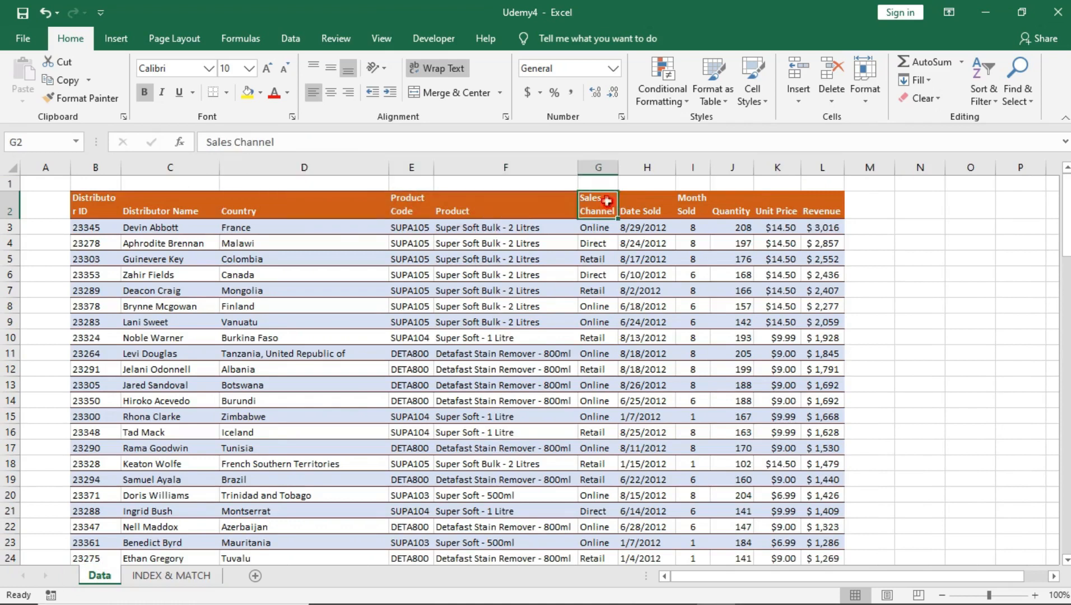
{"action": "left_click", "coordinate": [634, 201]}
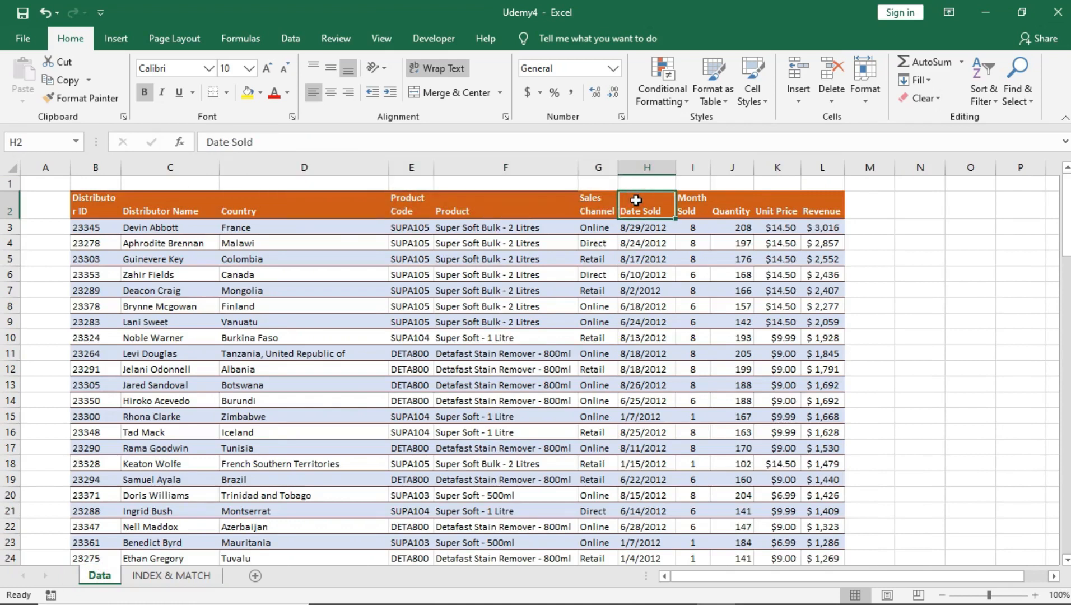
{"action": "left_click", "coordinate": [185, 575]}
{"action": "left_click_drag", "start_coordinate": [225, 265], "coordinate": [700, 263]}
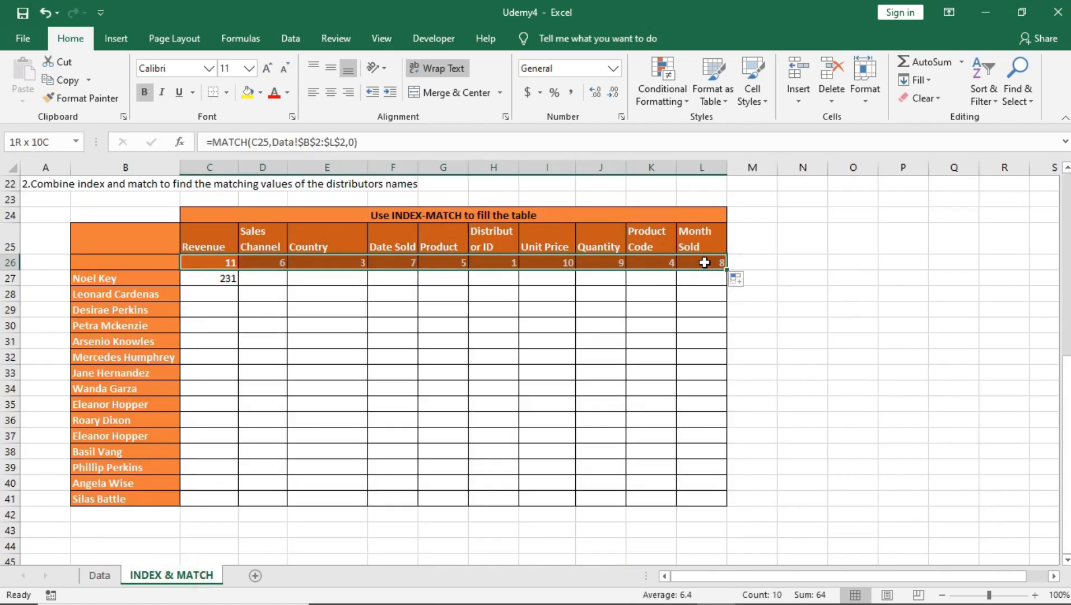
Step: Replace the hard-coded column number 11 in C27's INDEX formula with a reference to C26
{"action": "left_click", "coordinate": [217, 279]}
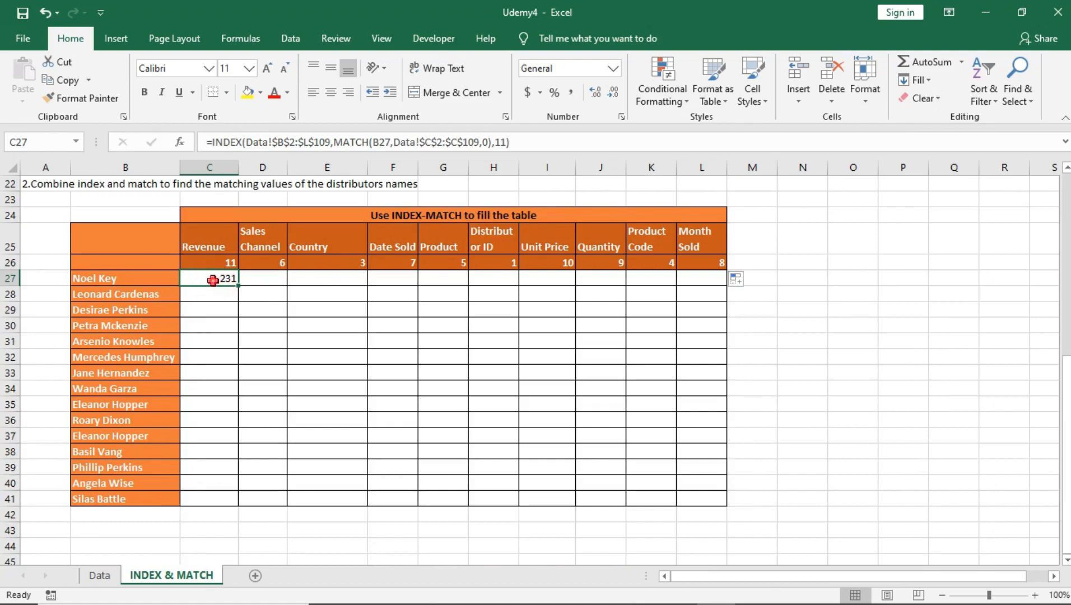
{"action": "double_click", "coordinate": [213, 280]}
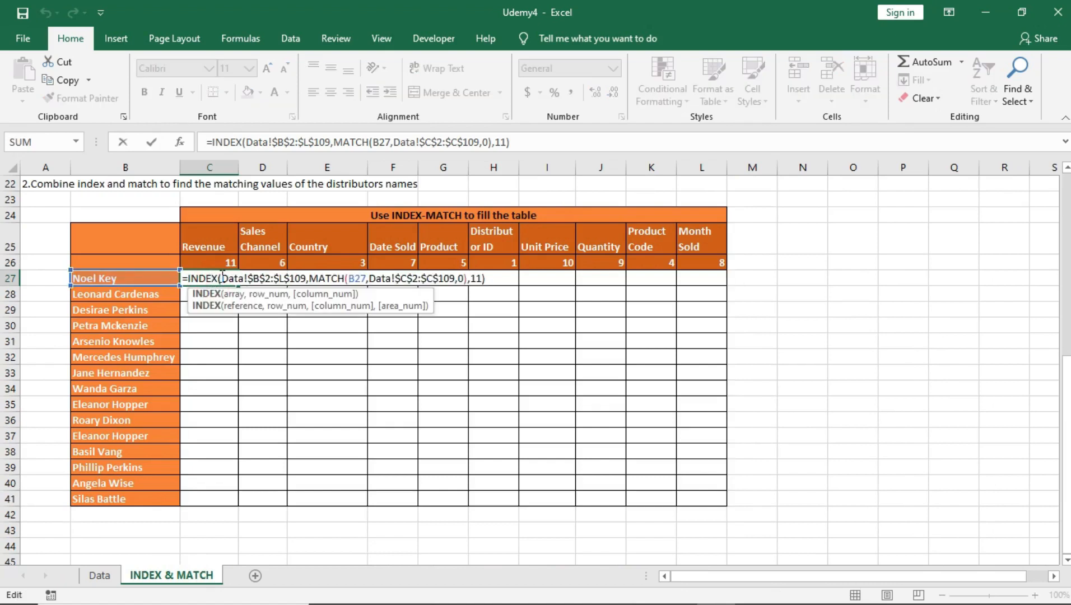
{"action": "left_click_drag", "start_coordinate": [222, 277], "coordinate": [463, 280]}
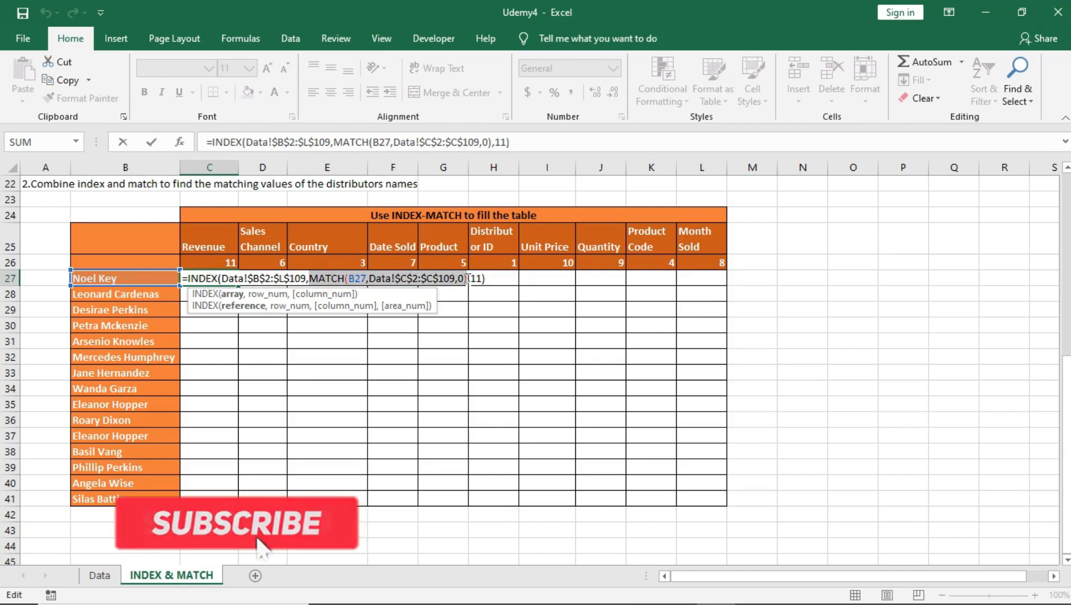
{"action": "left_click", "coordinate": [476, 279]}
{"action": "double_click", "coordinate": [477, 278]}
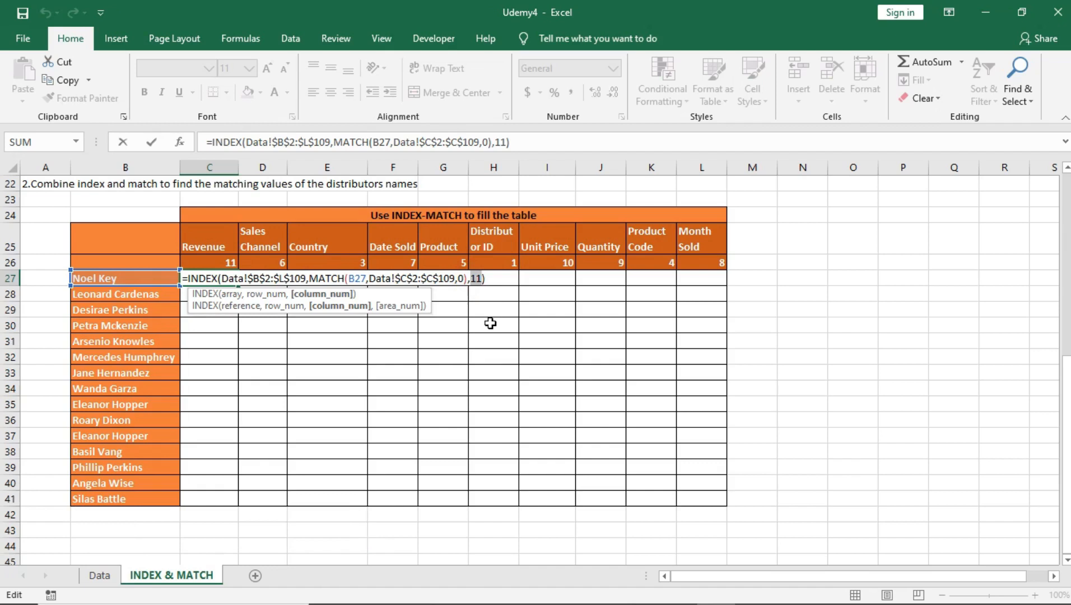
{"action": "key", "text": "BackSpace"}
{"action": "type", "text": "C26"}
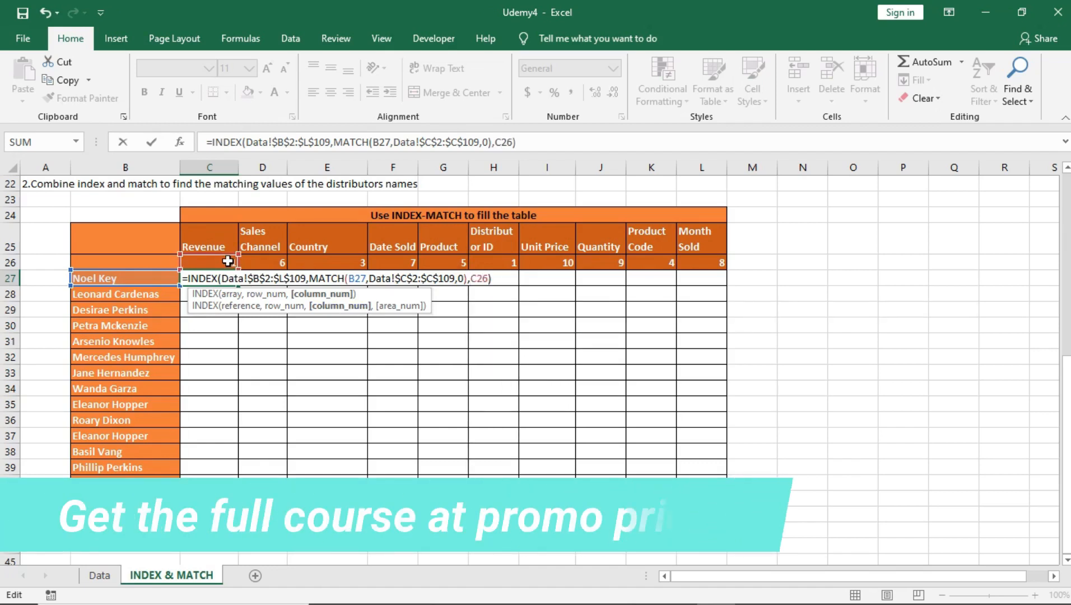
{"action": "key", "text": "Return"}
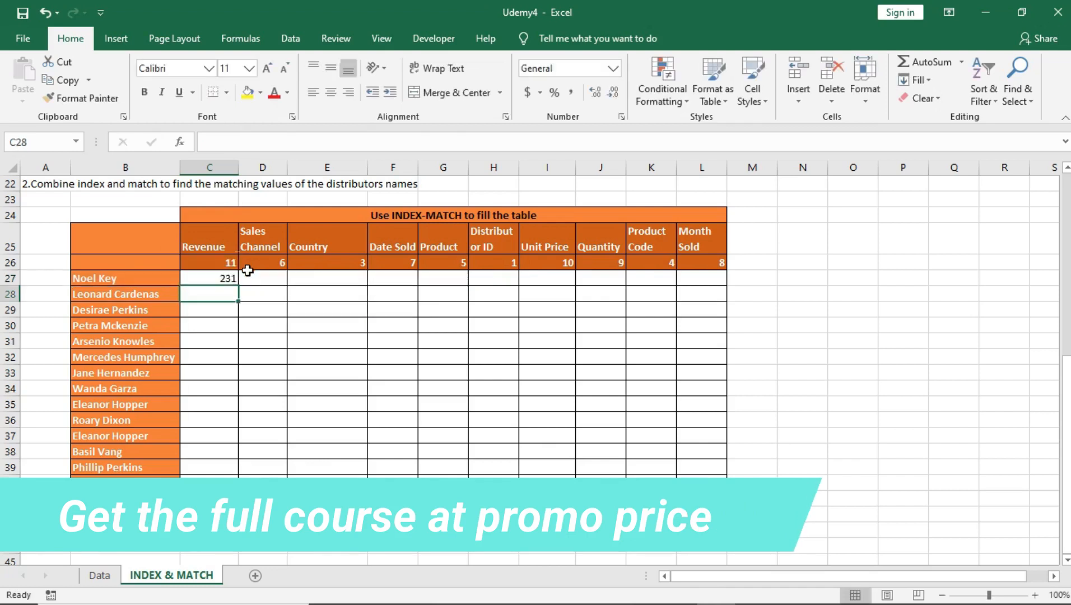
Step: Try to fill the C27 formula down to C41 with its relative references, and undo the fill
{"action": "left_click", "coordinate": [224, 279]}
{"action": "left_click_drag", "start_coordinate": [238, 285], "coordinate": [248, 500]}
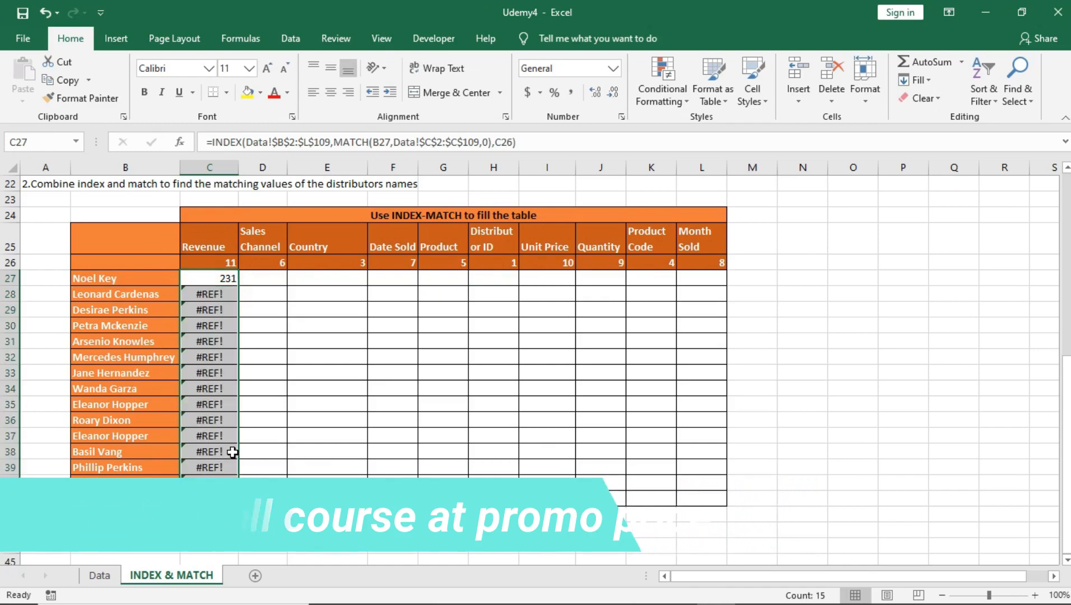
{"action": "key", "text": "ctrl+z"}
Step: Lock the column of the MATCH lookup value in C27's formula as $B27
{"action": "left_click", "coordinate": [218, 276]}
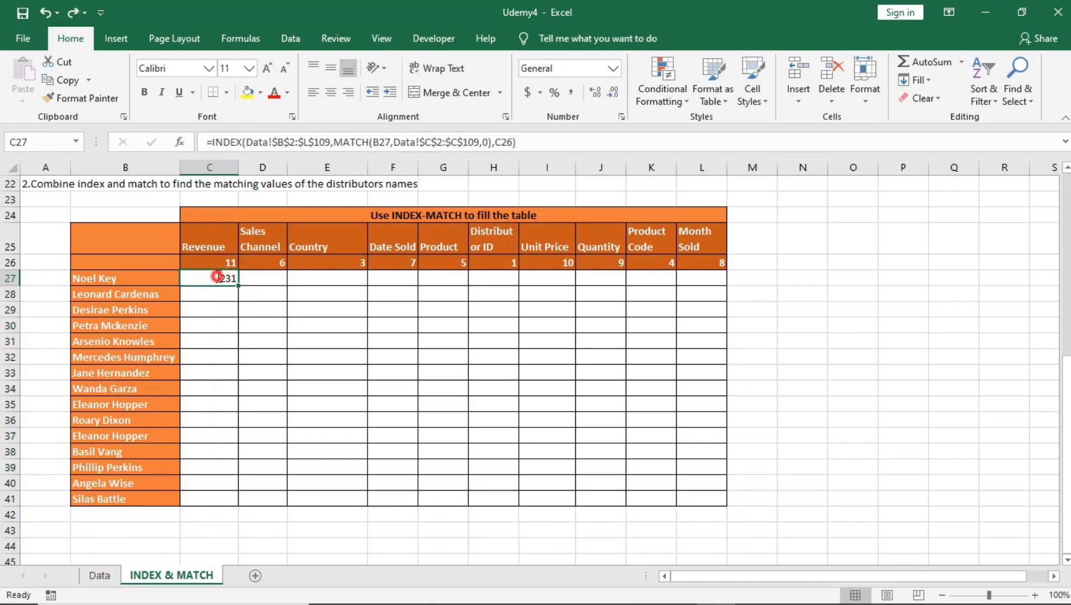
{"action": "double_click", "coordinate": [218, 276]}
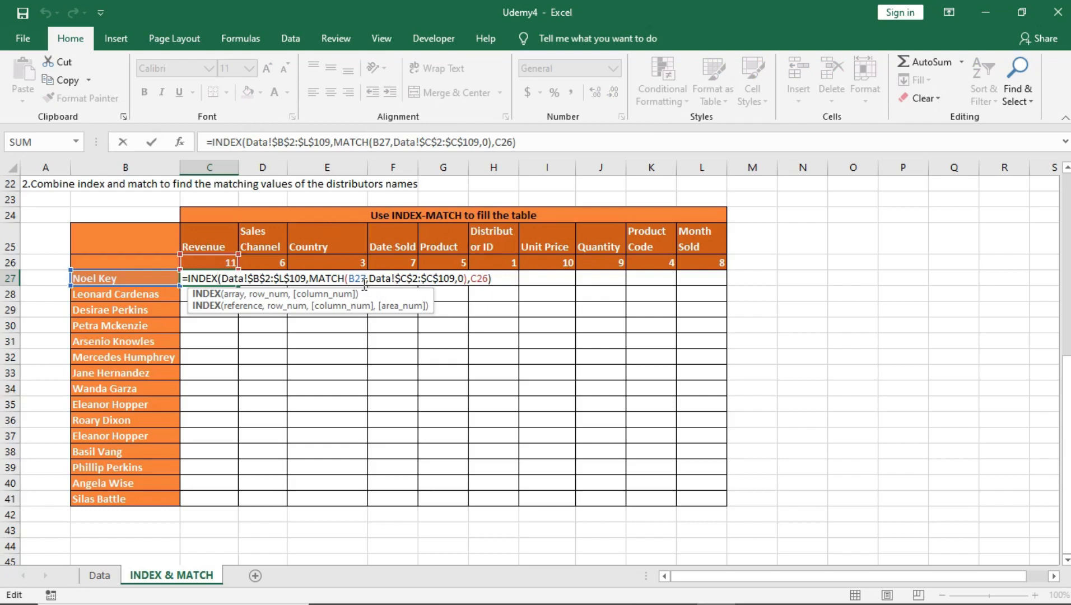
{"action": "left_click", "coordinate": [353, 277]}
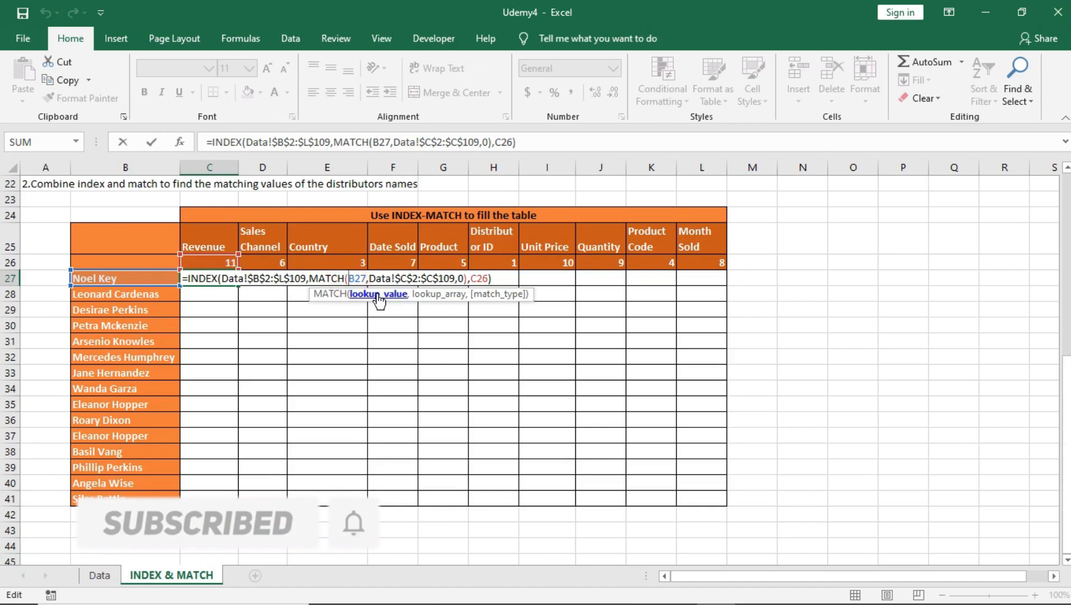
{"action": "type", "text": "$"}
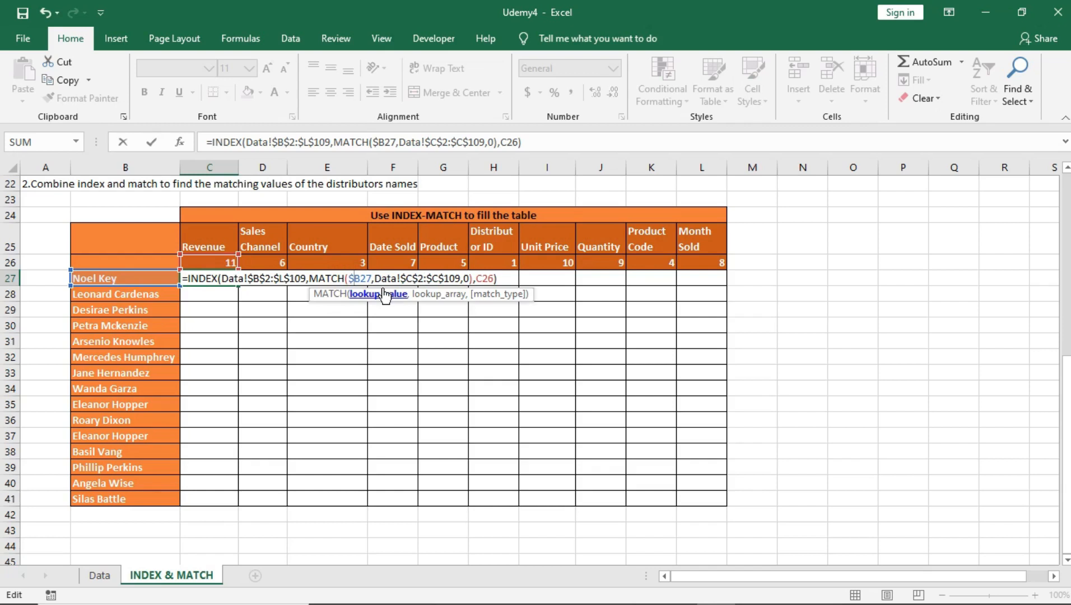
{"action": "left_click", "coordinate": [351, 280]}
Step: Lock the row of the column-number reference in C27's formula as C$26 and commit the formula
{"action": "left_click", "coordinate": [477, 279]}
{"action": "double_click", "coordinate": [486, 279]}
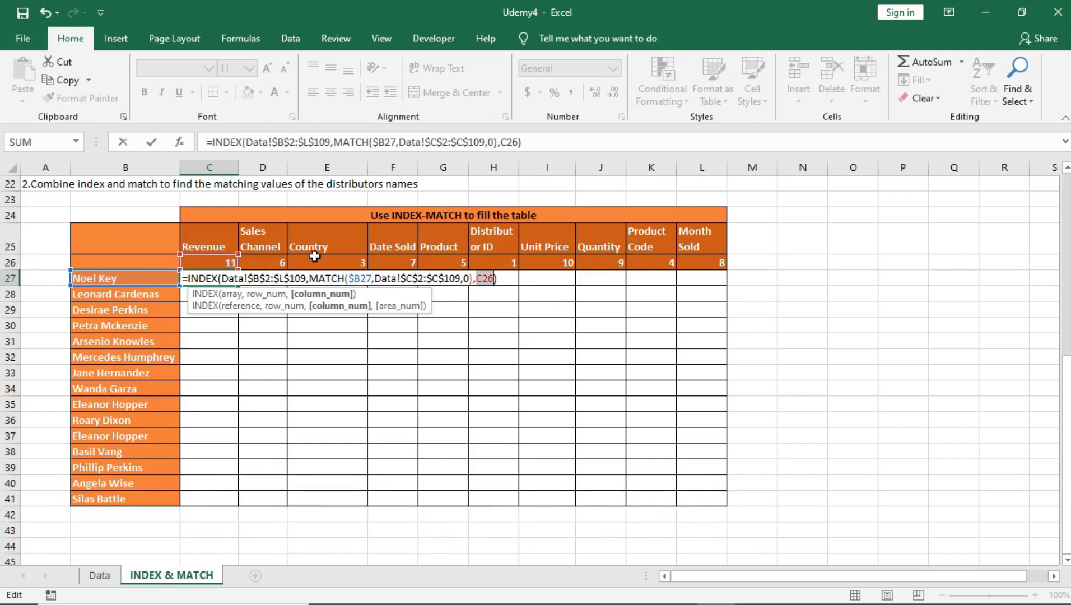
{"action": "left_click", "coordinate": [488, 278]}
{"action": "type", "text": "$"}
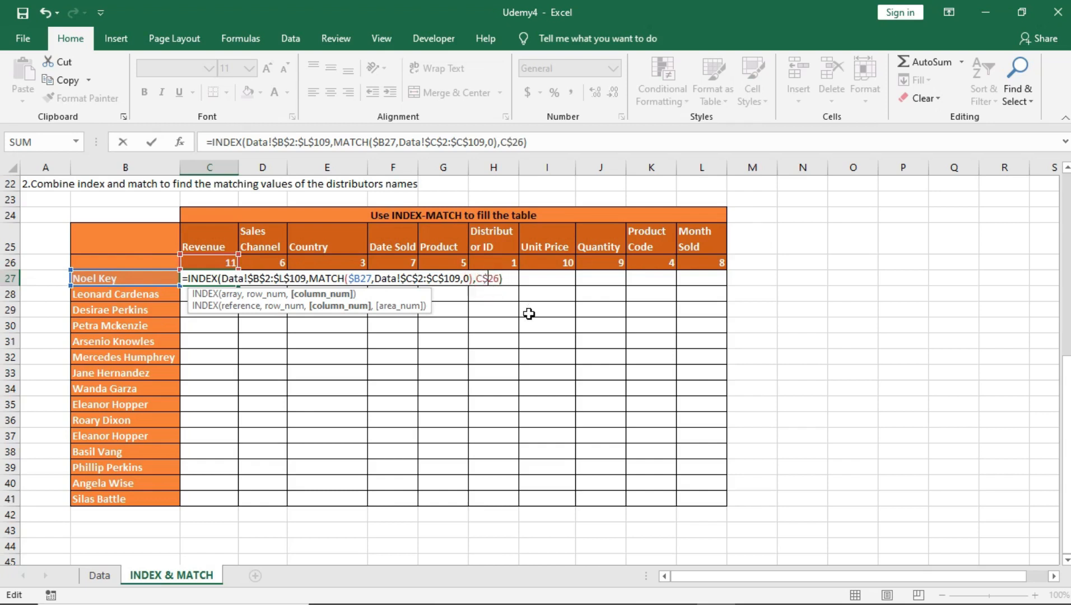
{"action": "key", "text": "Return"}
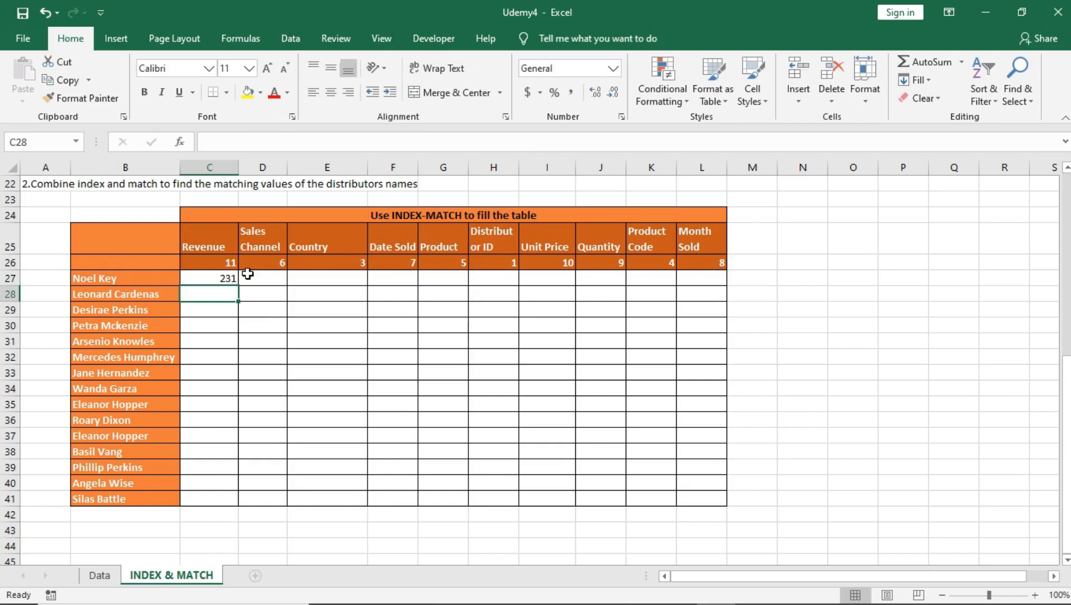
Step: Fill the C27 formula down to row 41 and across to column L, covering C27:L41
{"action": "left_click", "coordinate": [227, 275]}
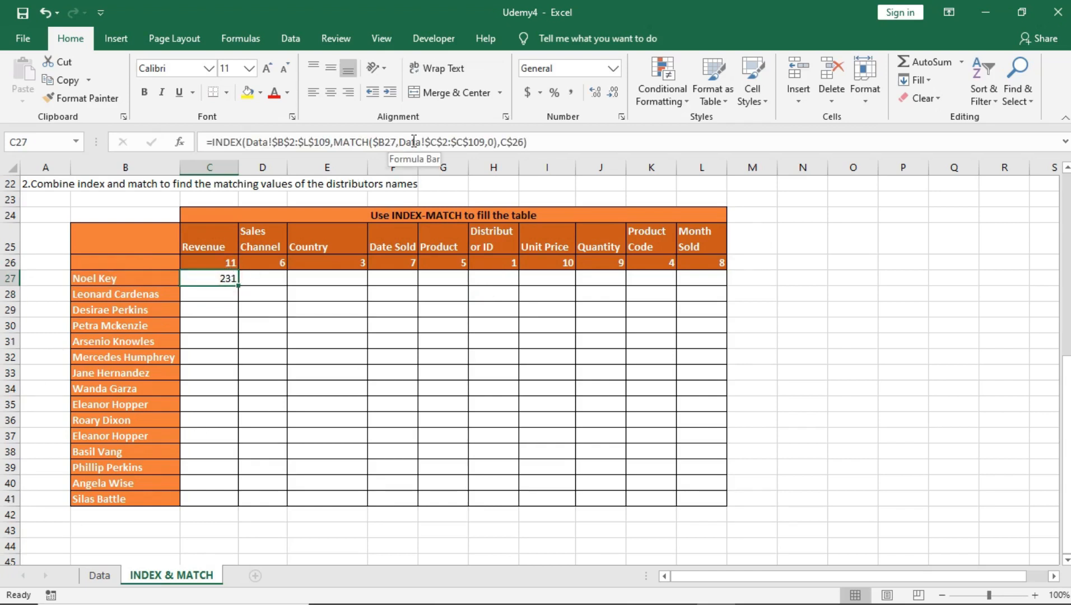
{"action": "left_click_drag", "start_coordinate": [238, 286], "coordinate": [250, 502]}
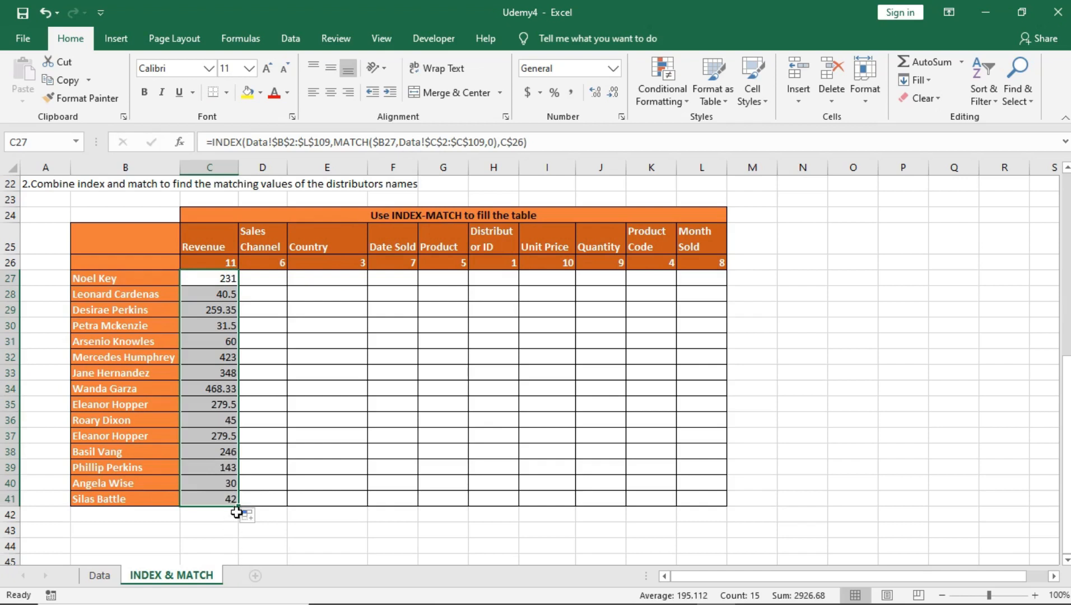
{"action": "left_click_drag", "start_coordinate": [239, 505], "coordinate": [725, 507]}
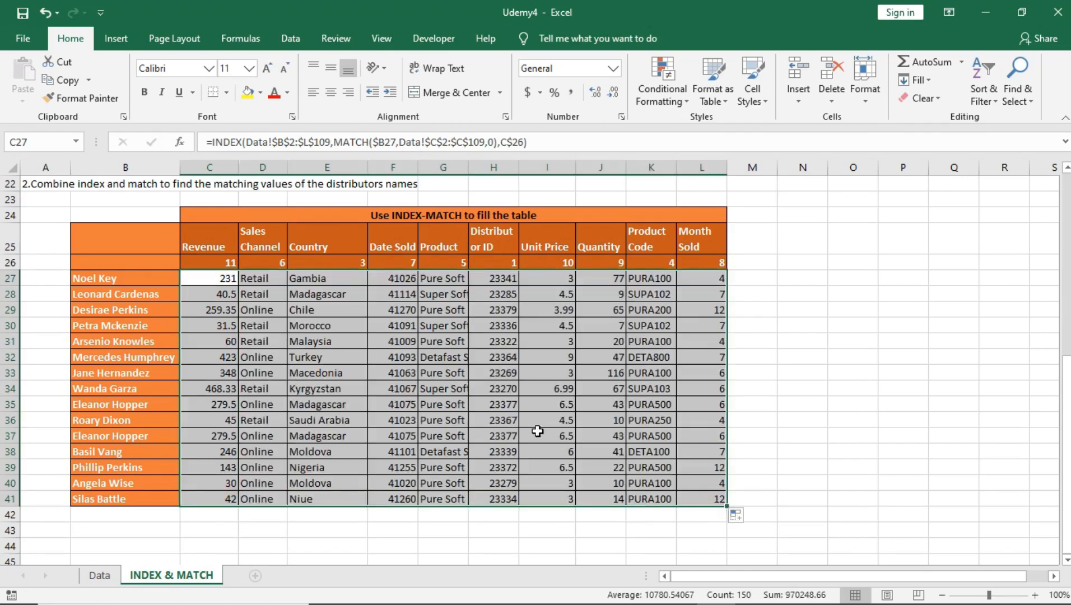
Step: Spot-check the filled table, examining the formulas in I37 and K35, the Product Code and Month Sold headers, and the source records on the Data sheet
{"action": "left_click", "coordinate": [537, 432]}
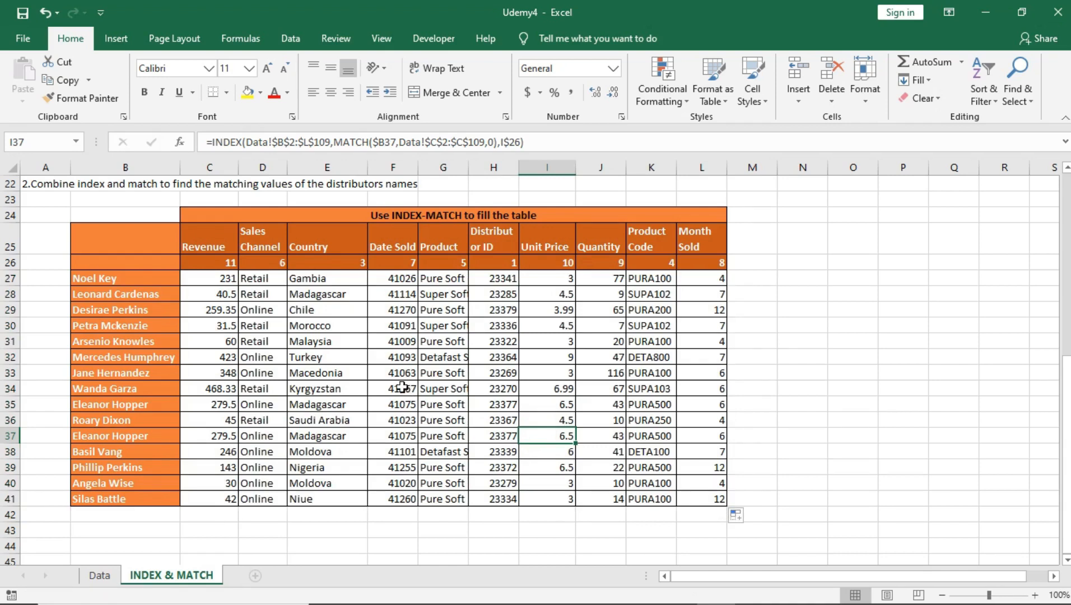
{"action": "left_click", "coordinate": [641, 237]}
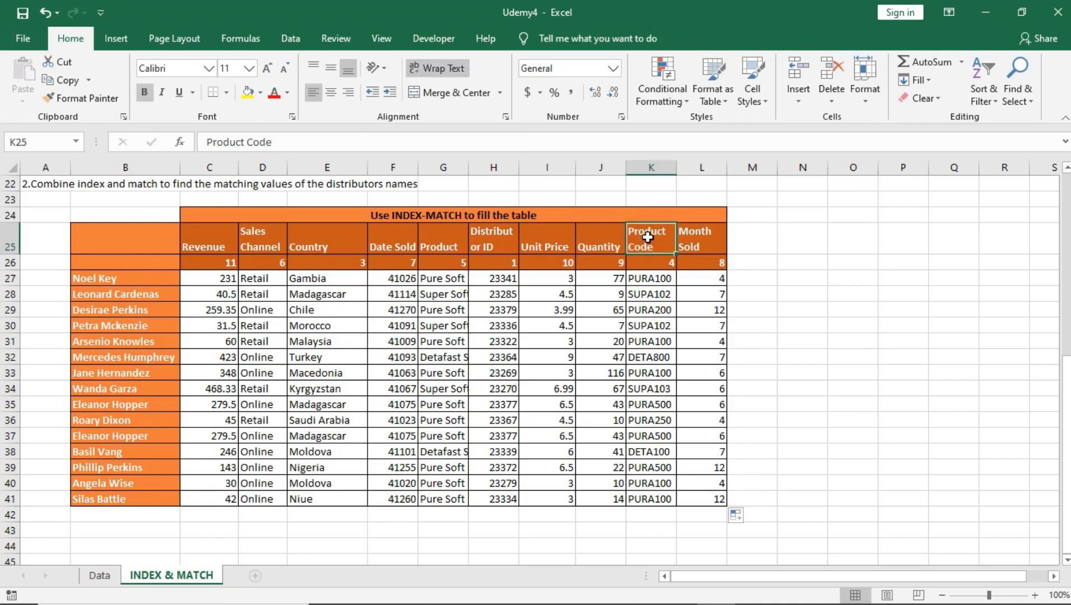
{"action": "left_click", "coordinate": [100, 409]}
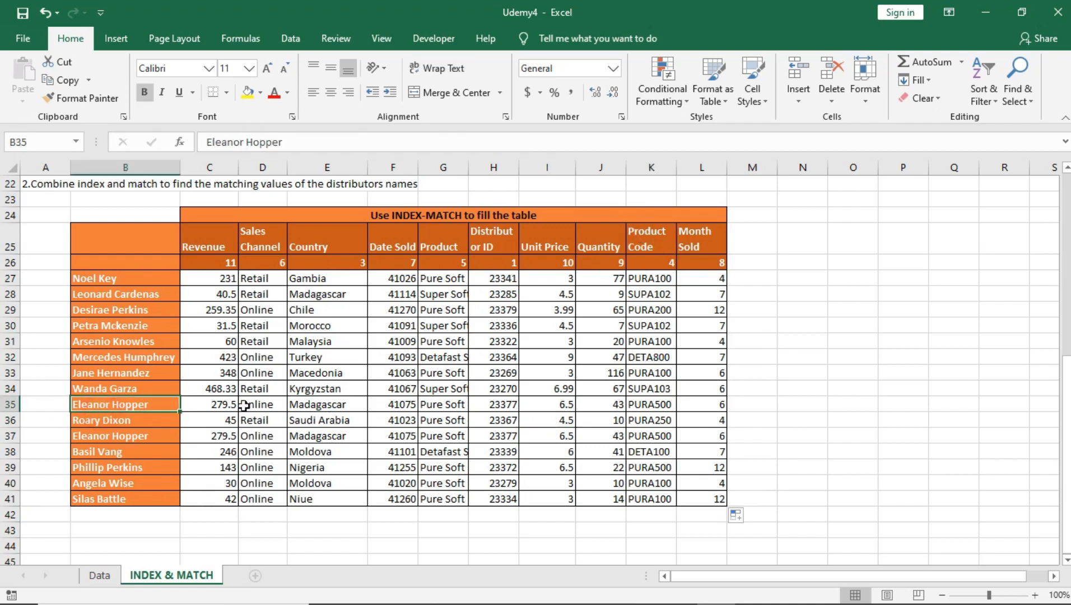
{"action": "left_click", "coordinate": [652, 409]}
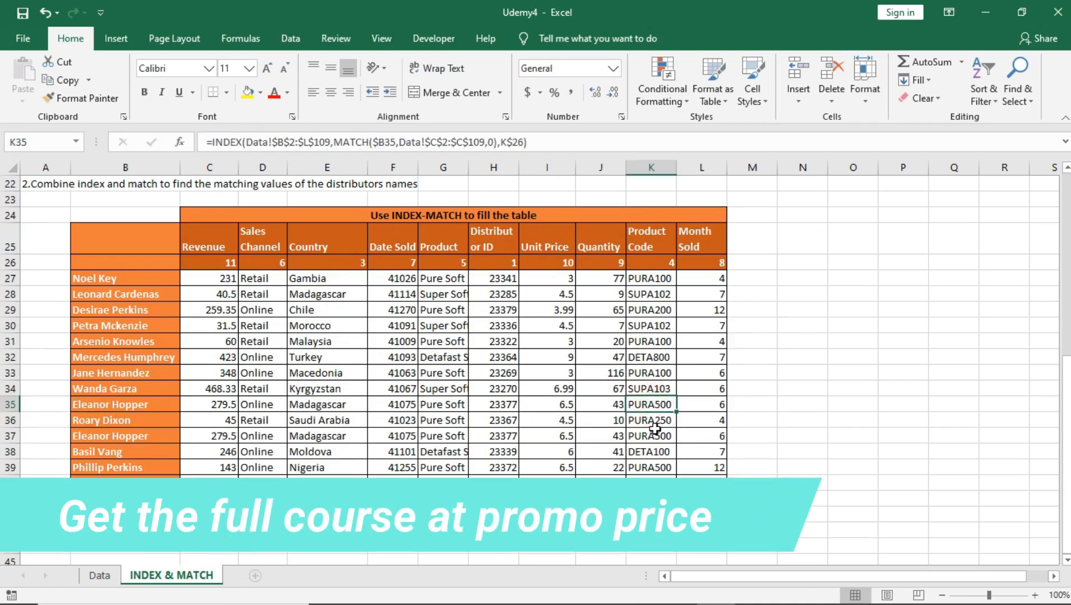
{"action": "left_click", "coordinate": [709, 247]}
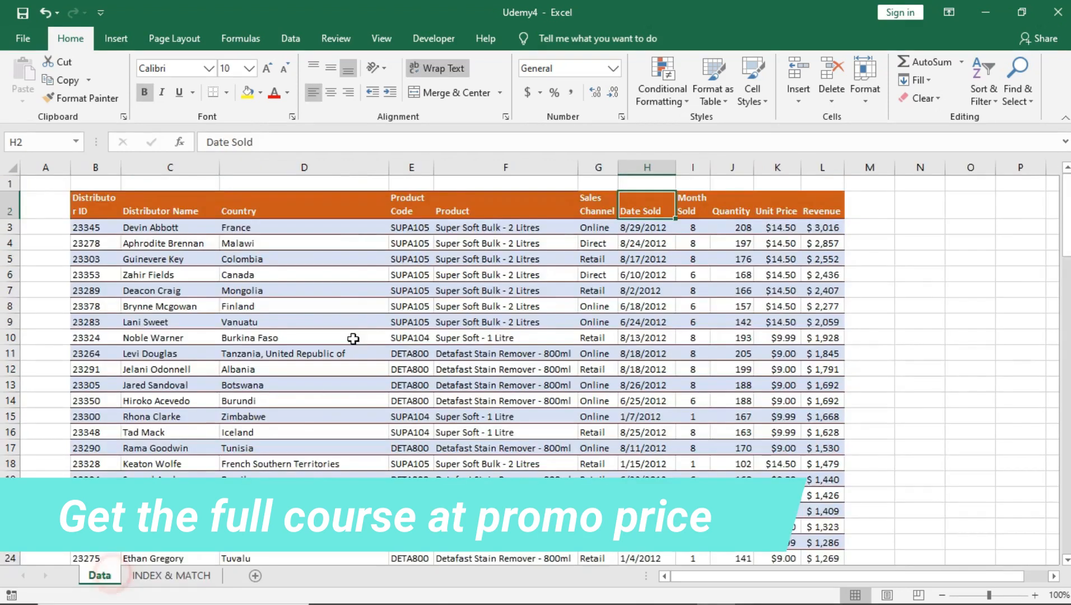
{"action": "left_click", "coordinate": [101, 576]}
{"action": "scroll", "coordinate": [353, 361], "scroll_direction": "down", "scroll_amount": 8}
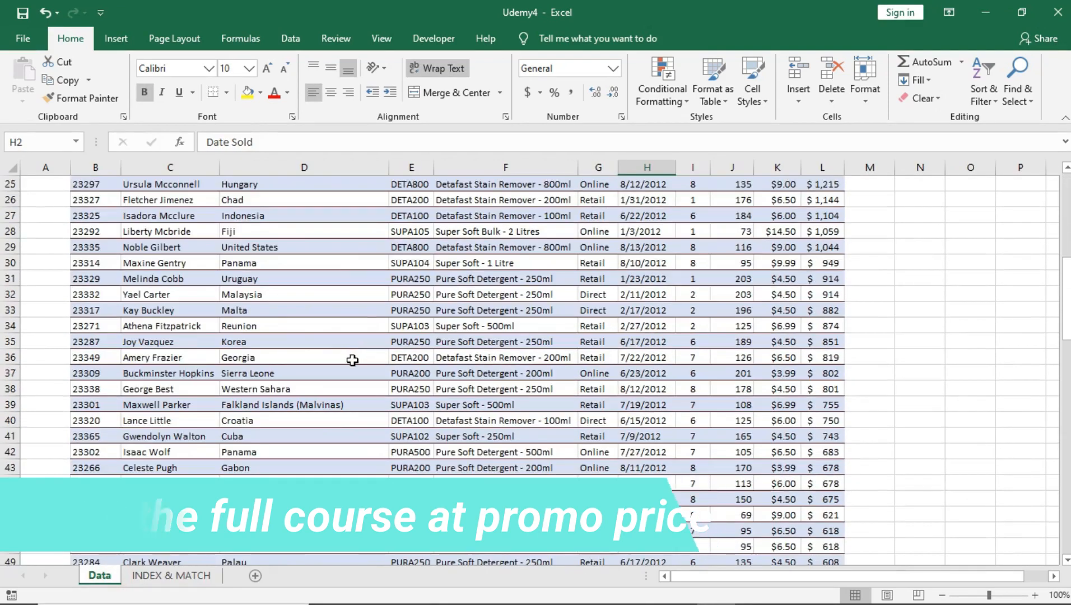
{"action": "left_click", "coordinate": [171, 576]}
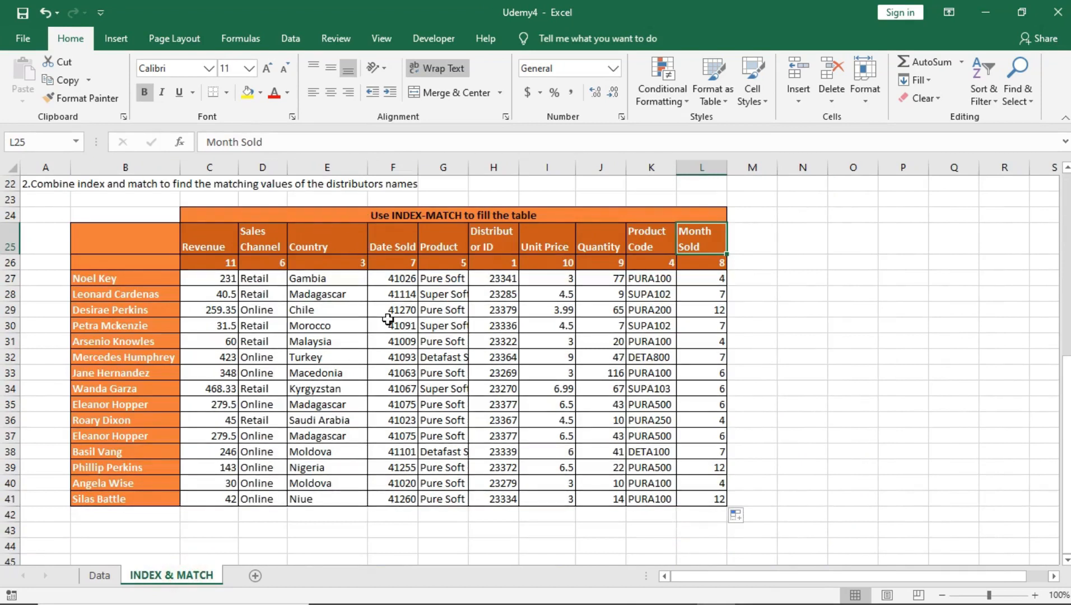
Step: Review the INDEX-MATCH formulas across the filled table, examining the mixed references in G31, C27, C34 and E35
{"action": "left_click", "coordinate": [435, 343]}
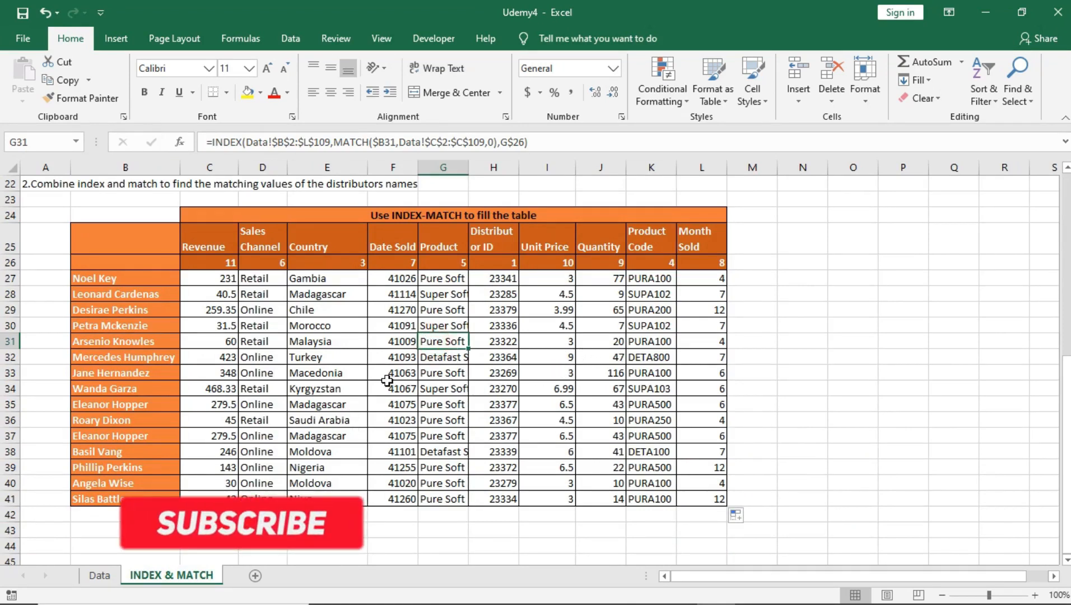
{"action": "left_click", "coordinate": [379, 419]}
{"action": "left_click", "coordinate": [233, 279]}
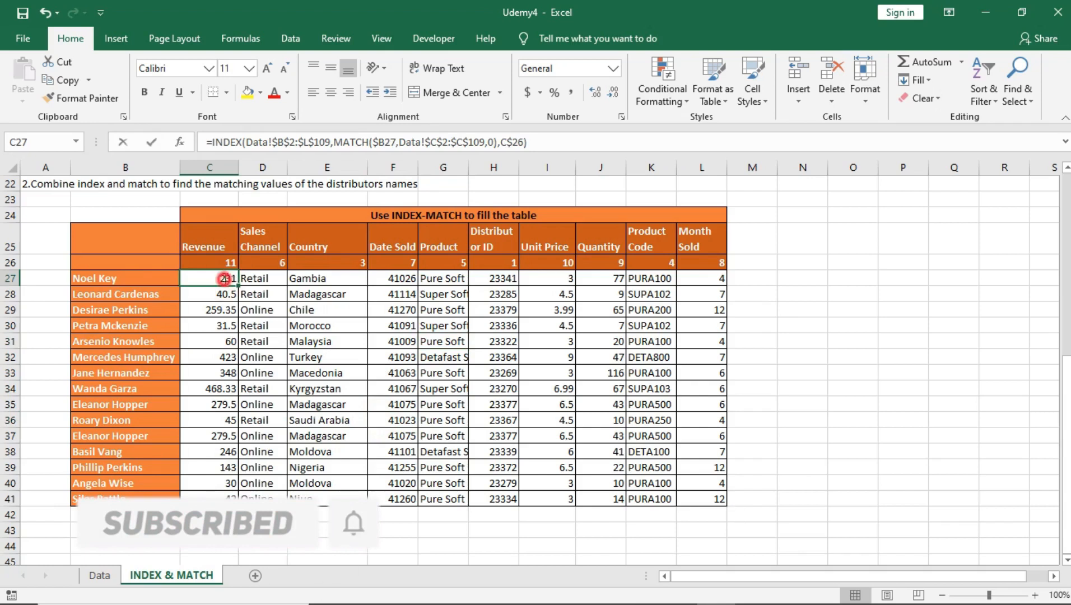
{"action": "double_click", "coordinate": [225, 279]}
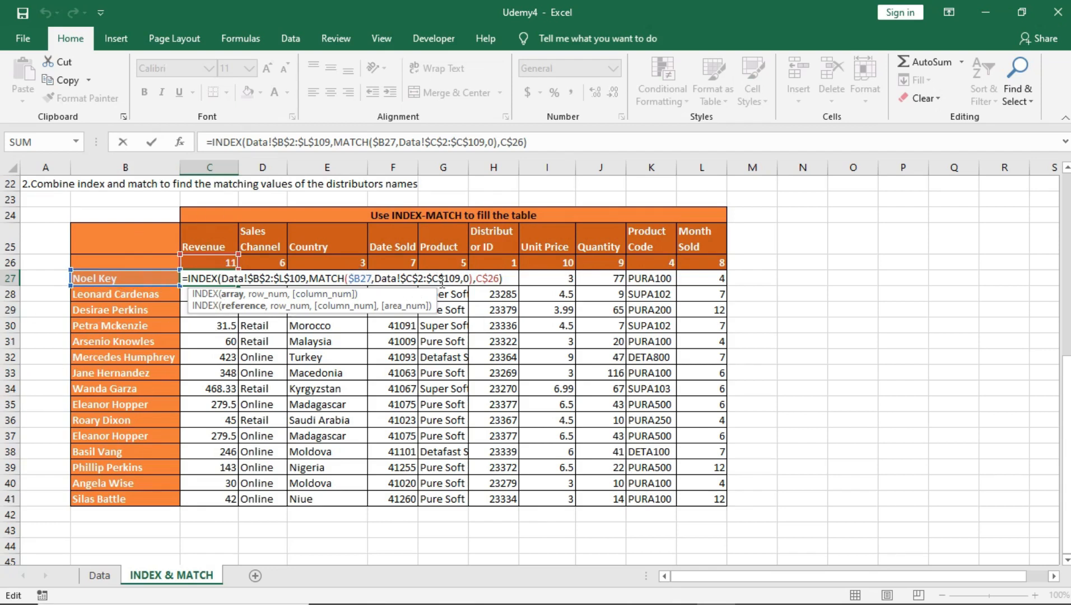
{"action": "key", "text": "Return"}
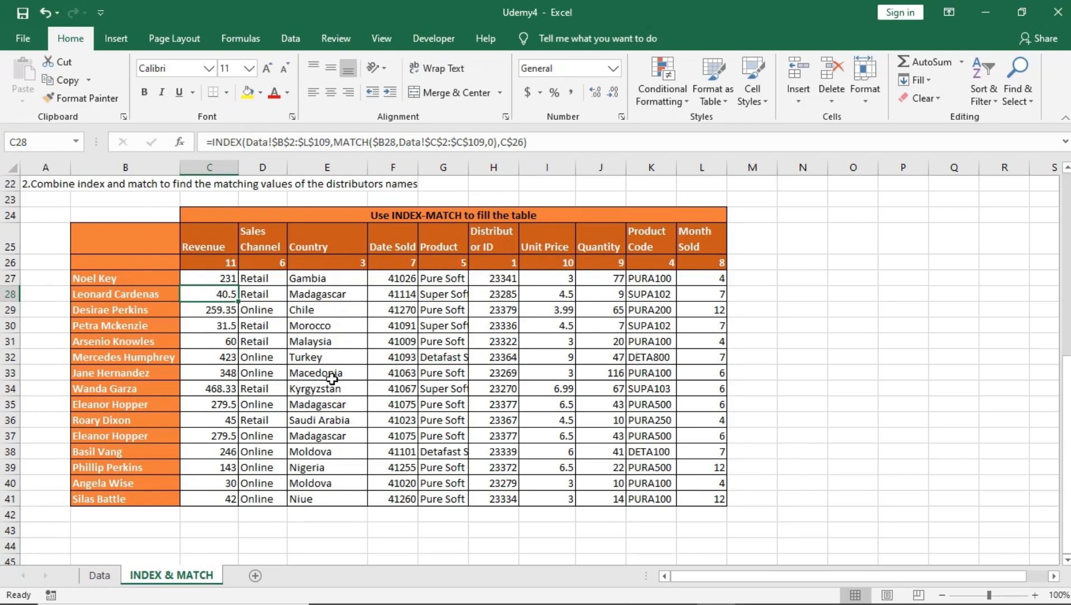
{"action": "left_click", "coordinate": [221, 278]}
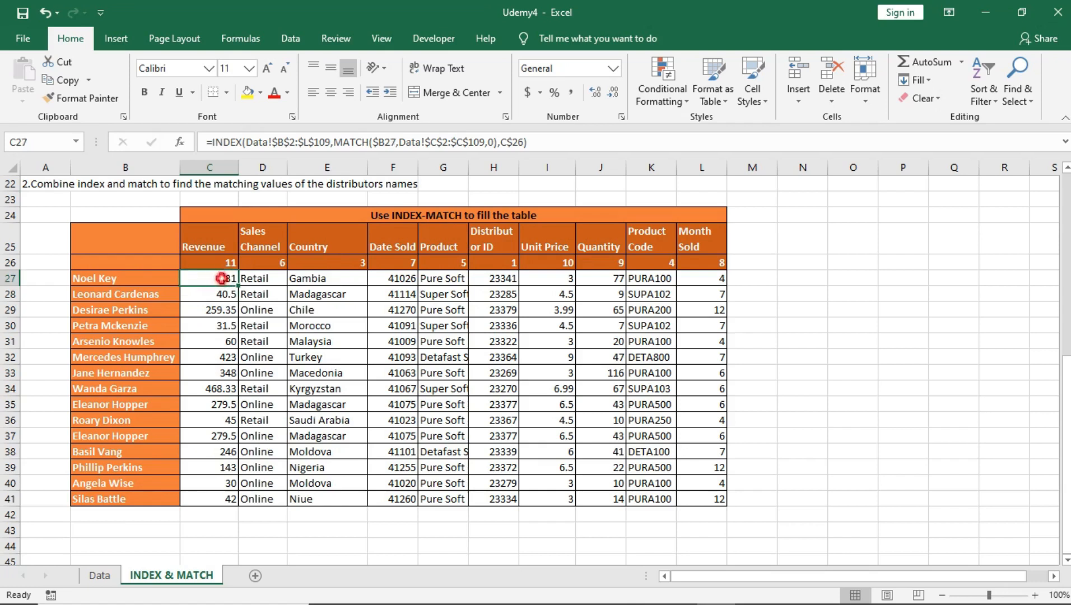
{"action": "left_click", "coordinate": [225, 355]}
{"action": "left_click", "coordinate": [231, 392]}
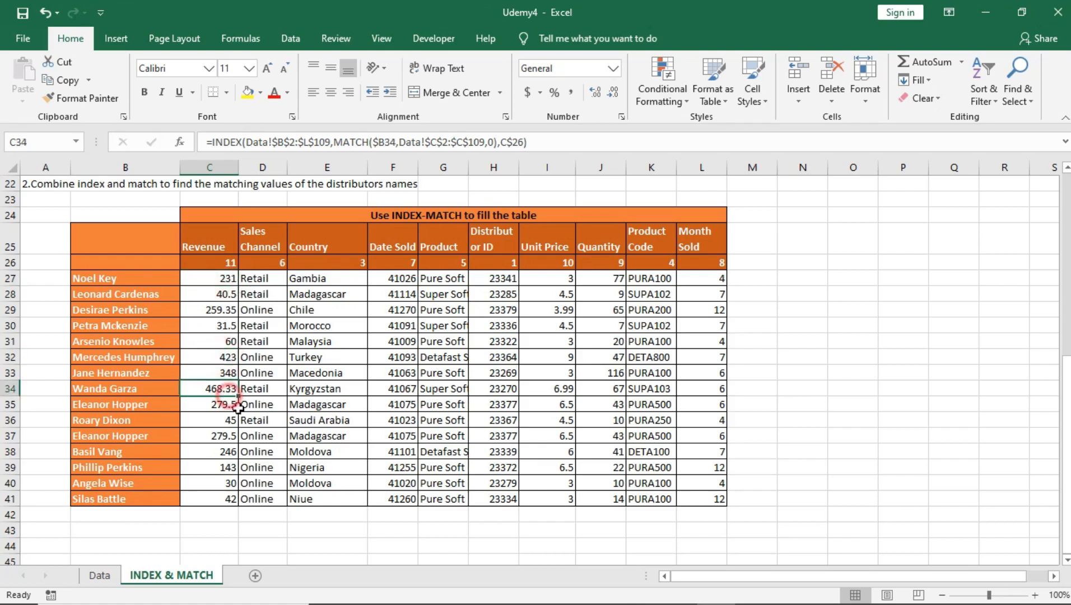
{"action": "left_click", "coordinate": [321, 404]}
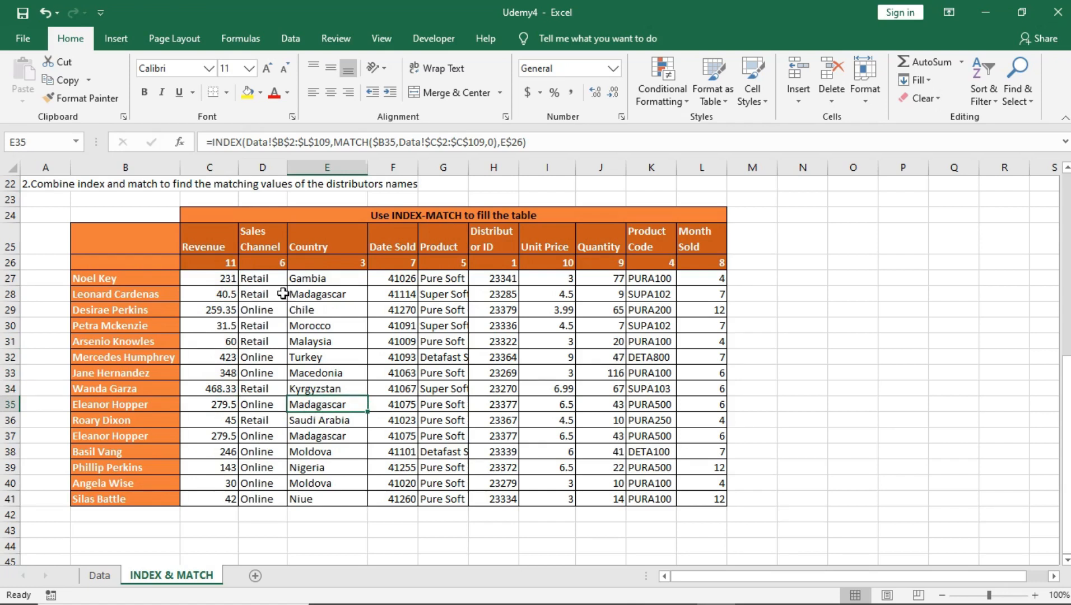
Step: Label the MATCH helper row by entering "column number" in cell B26
{"action": "left_click_drag", "start_coordinate": [225, 264], "coordinate": [715, 263]}
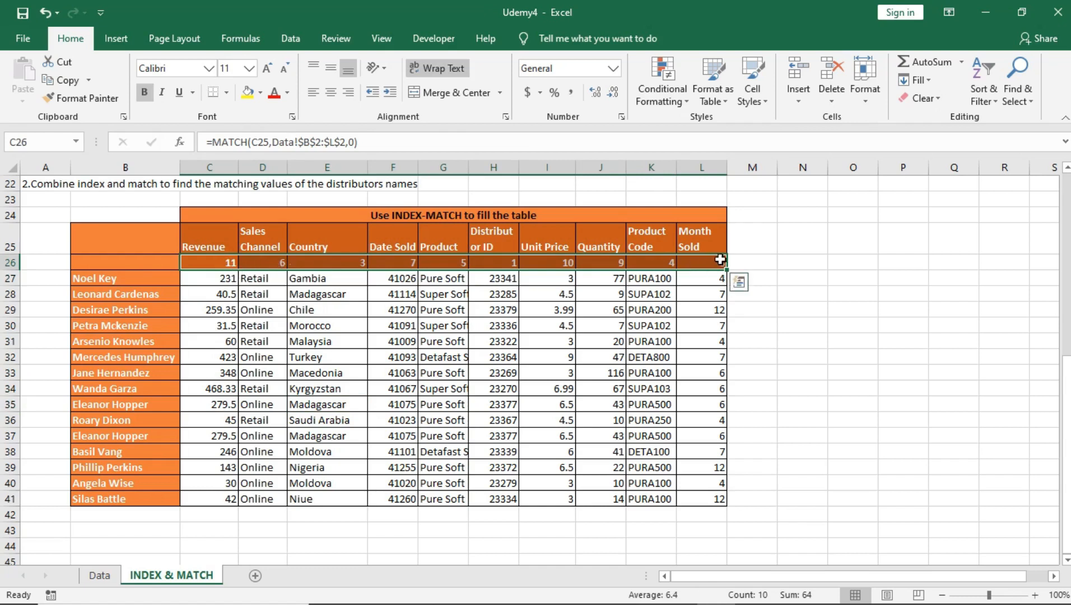
{"action": "left_click", "coordinate": [126, 258]}
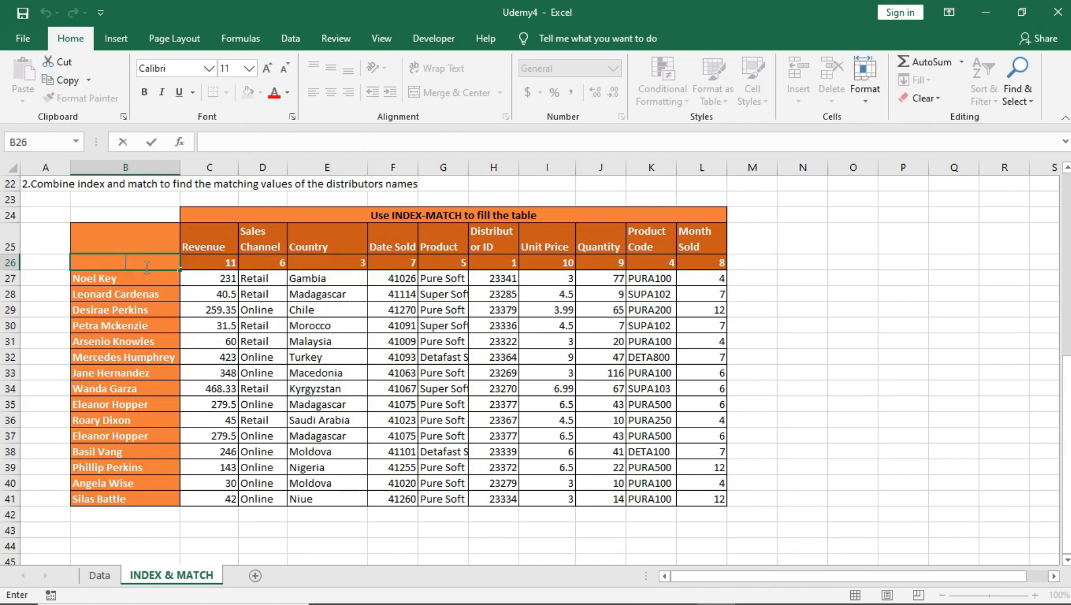
{"action": "type", "text": "column noumber"}
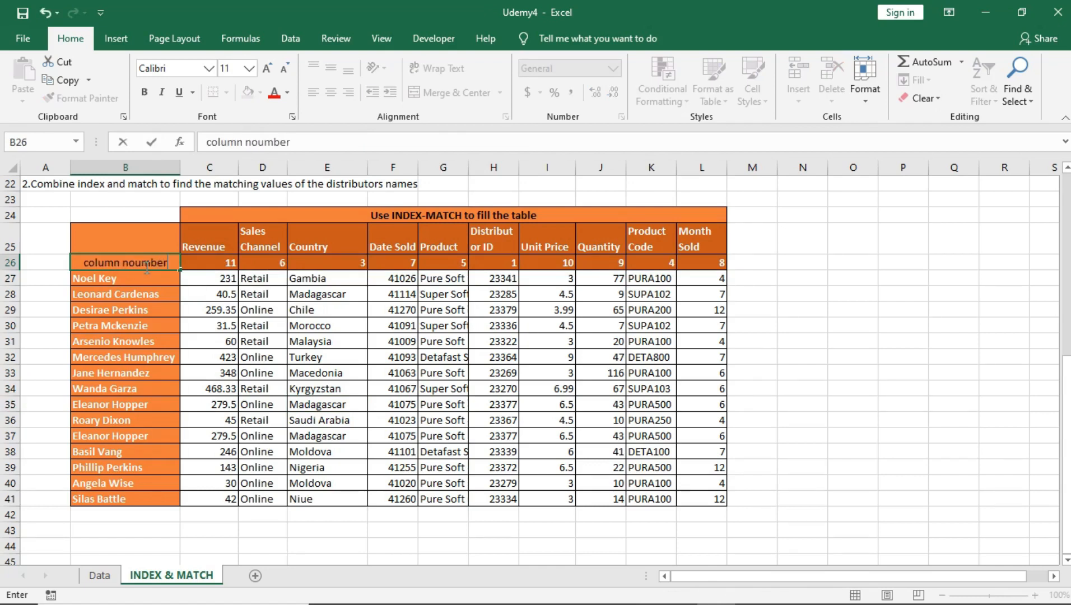
{"action": "left_click", "coordinate": [137, 262]}
{"action": "key", "text": "BackSpace"}
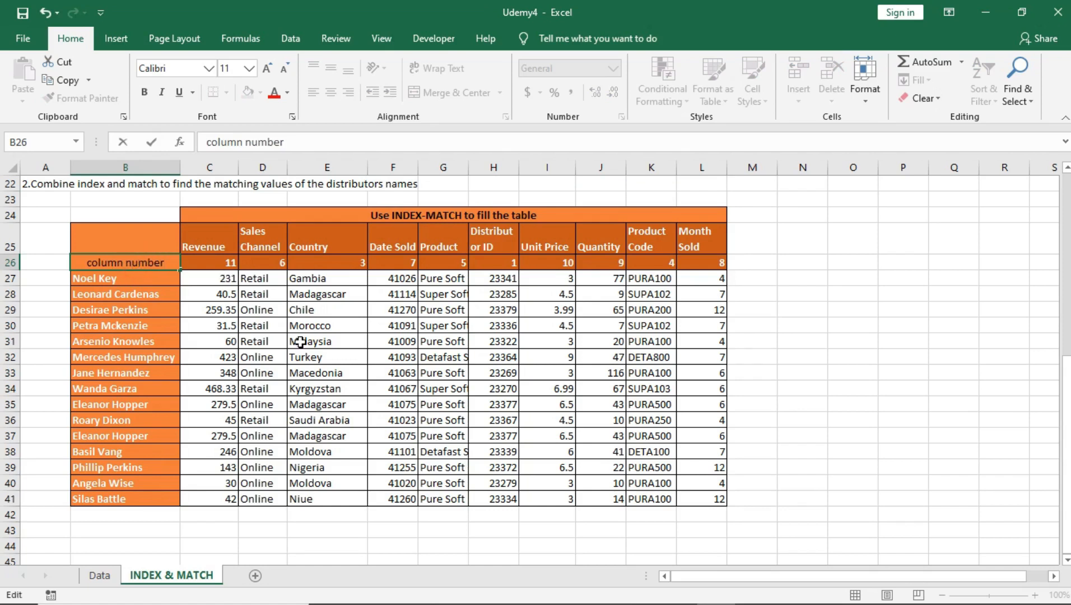